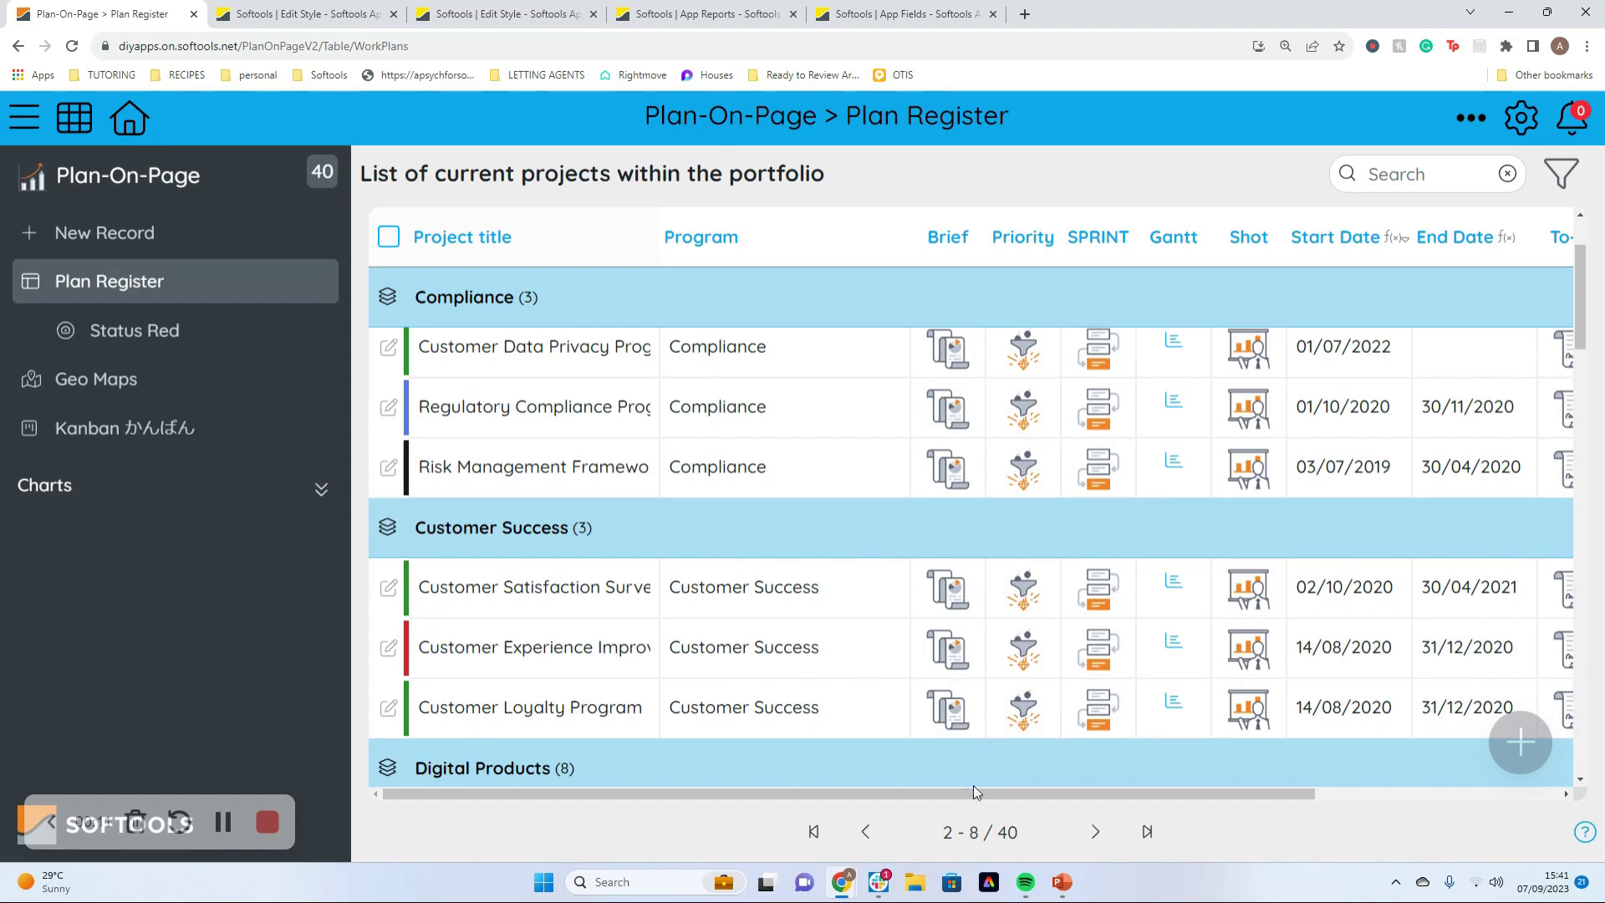
- Inspect the Plan Register's status columns, then open the Plan-On-Page Status multi-state field in App Studio and review its Sub Type options
drag(974, 790, 1362, 757)
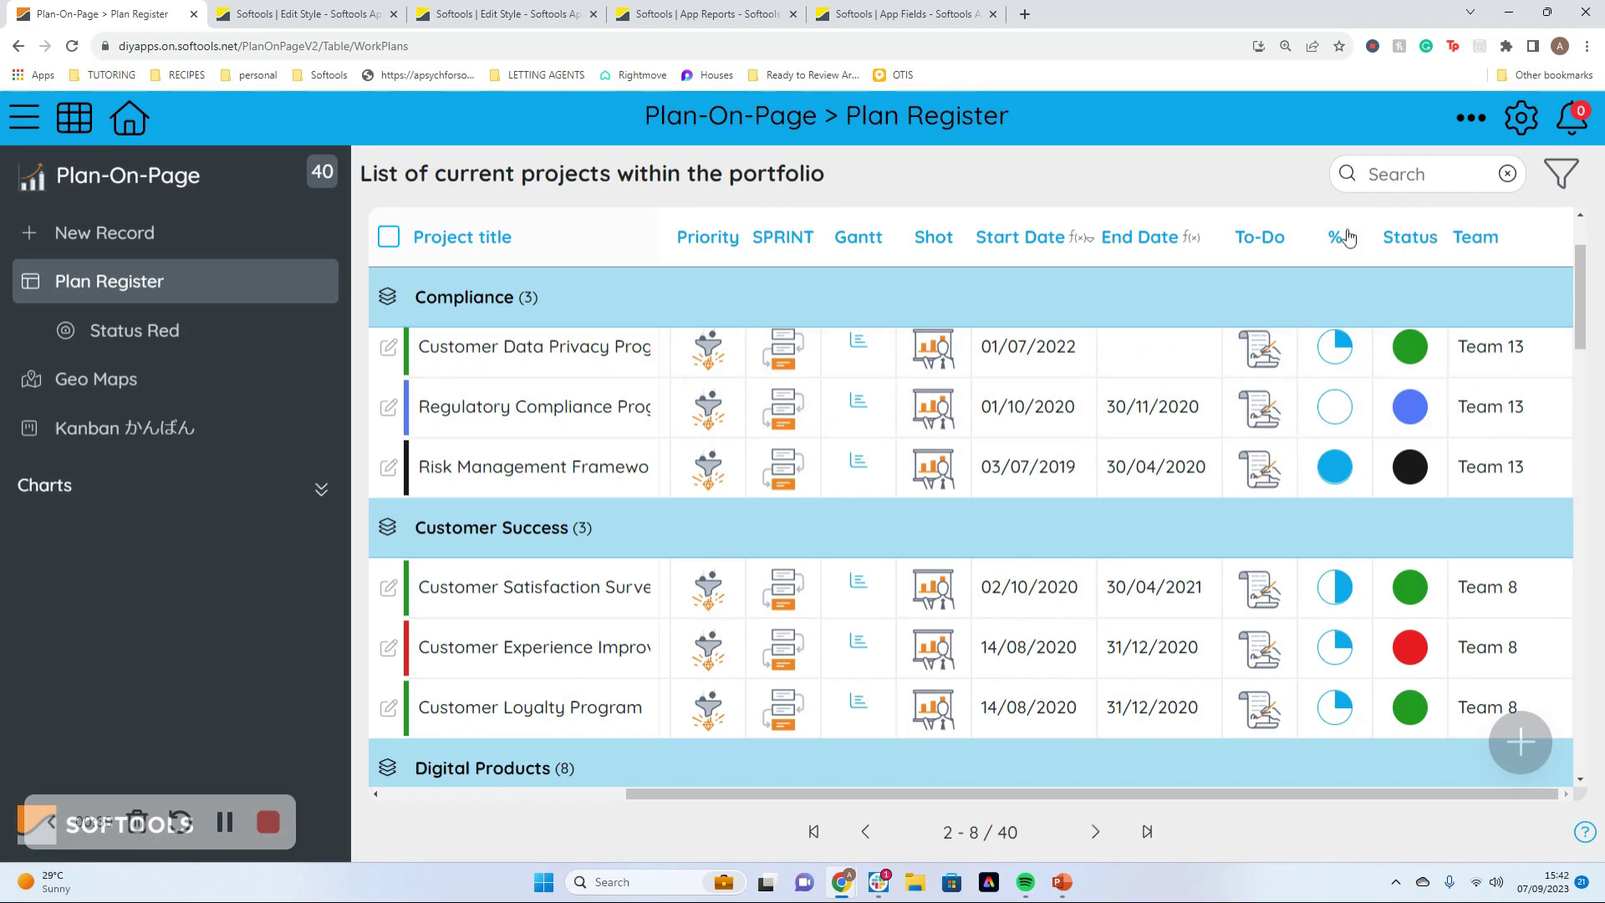
click(309, 15)
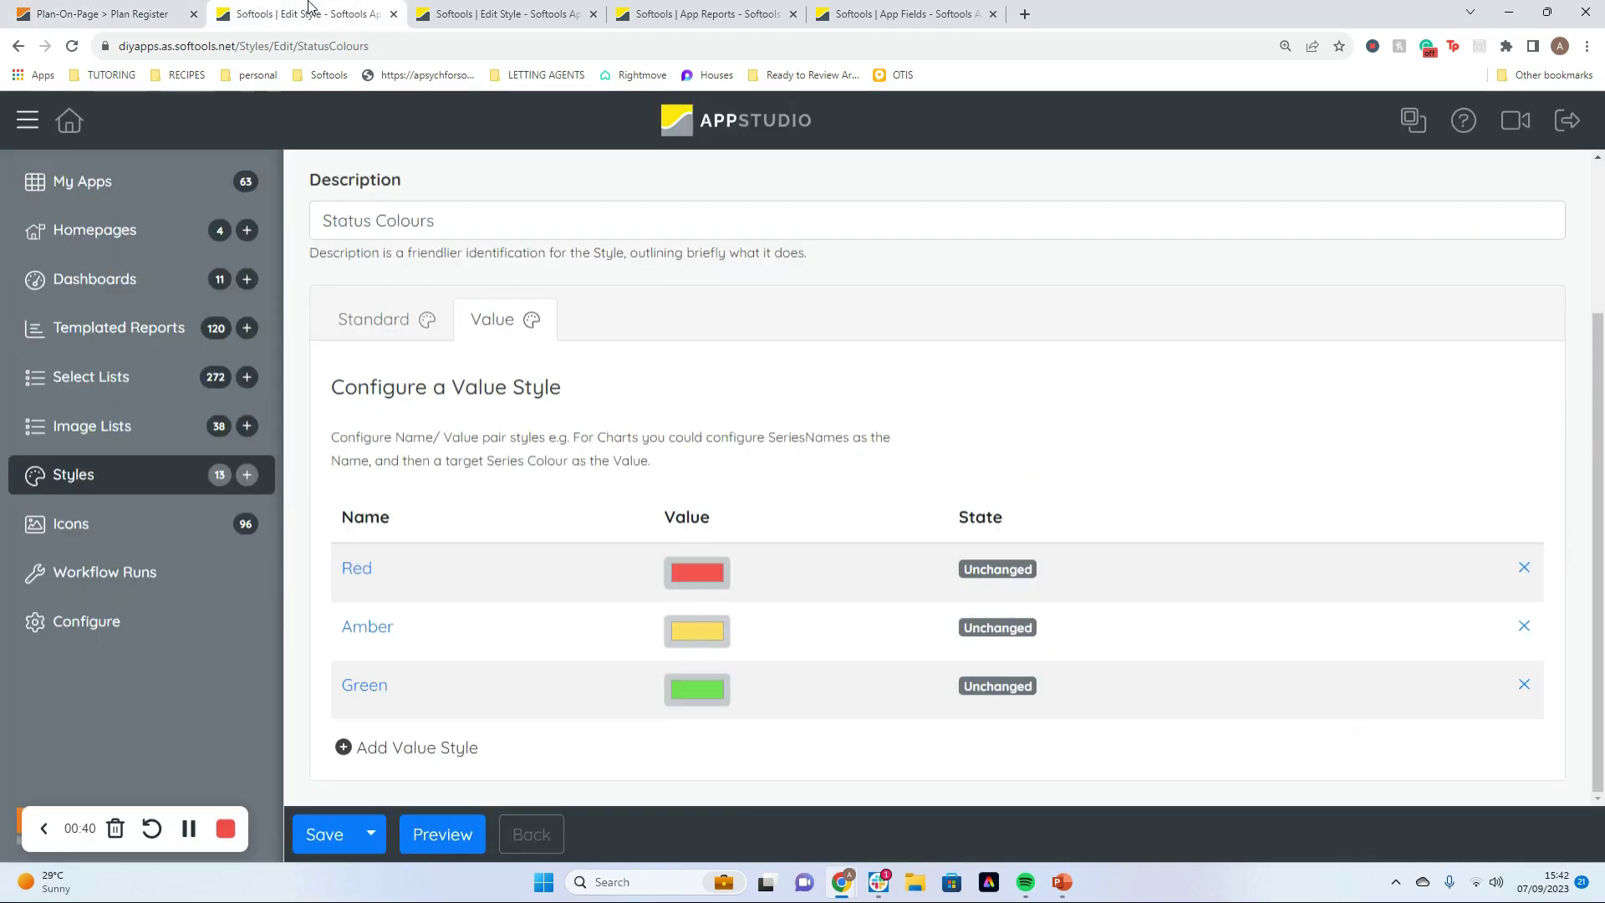
click(863, 10)
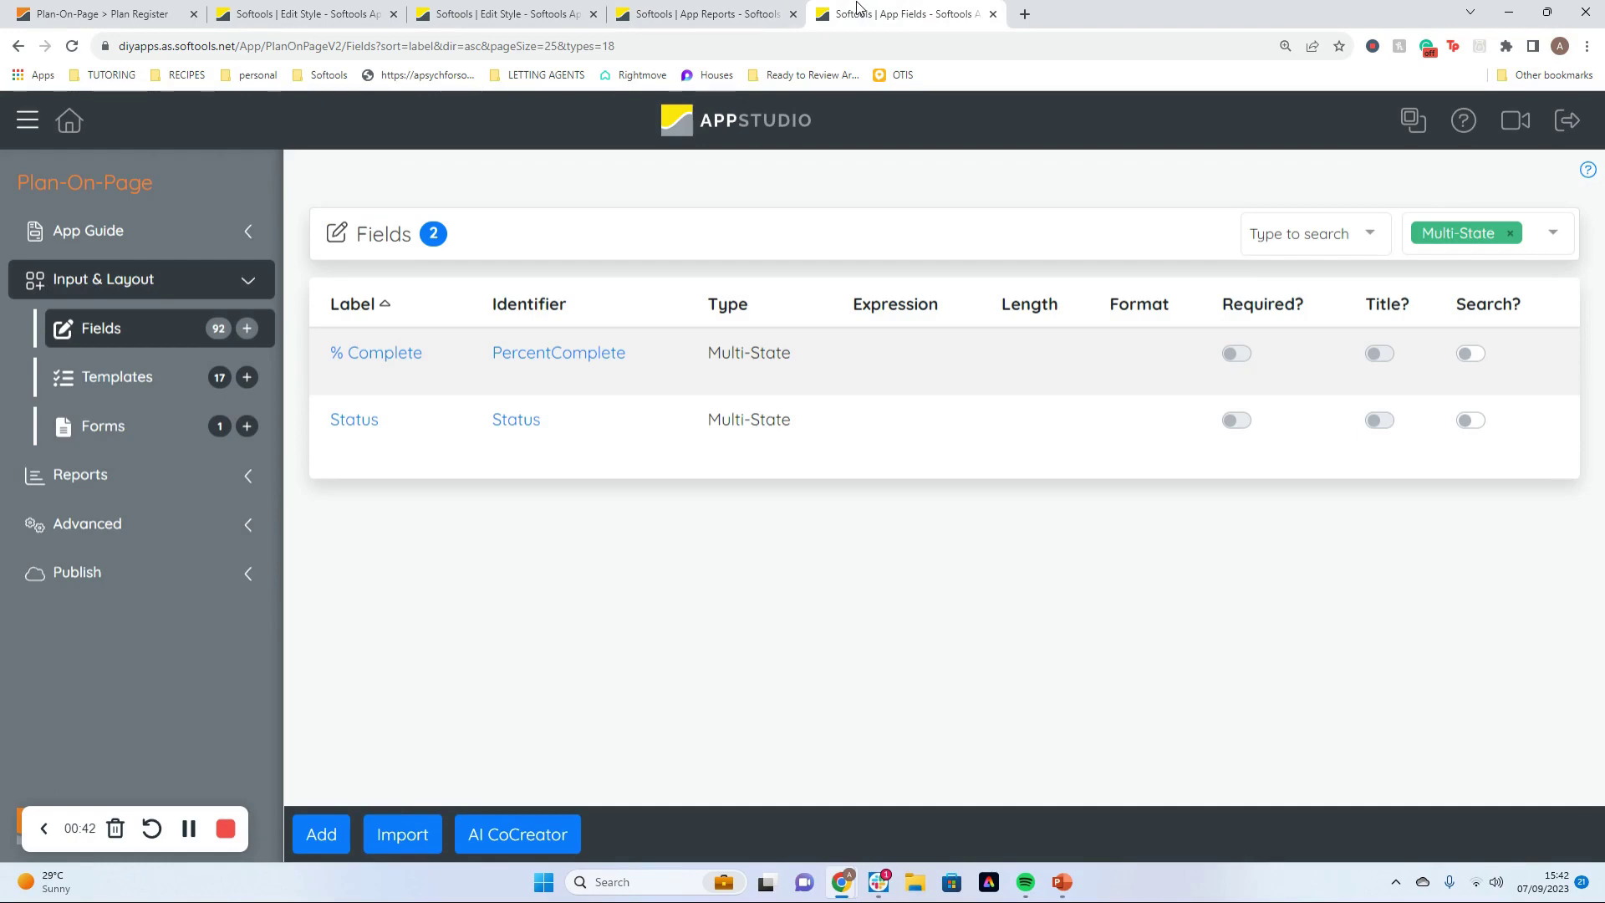
click(749, 10)
click(861, 12)
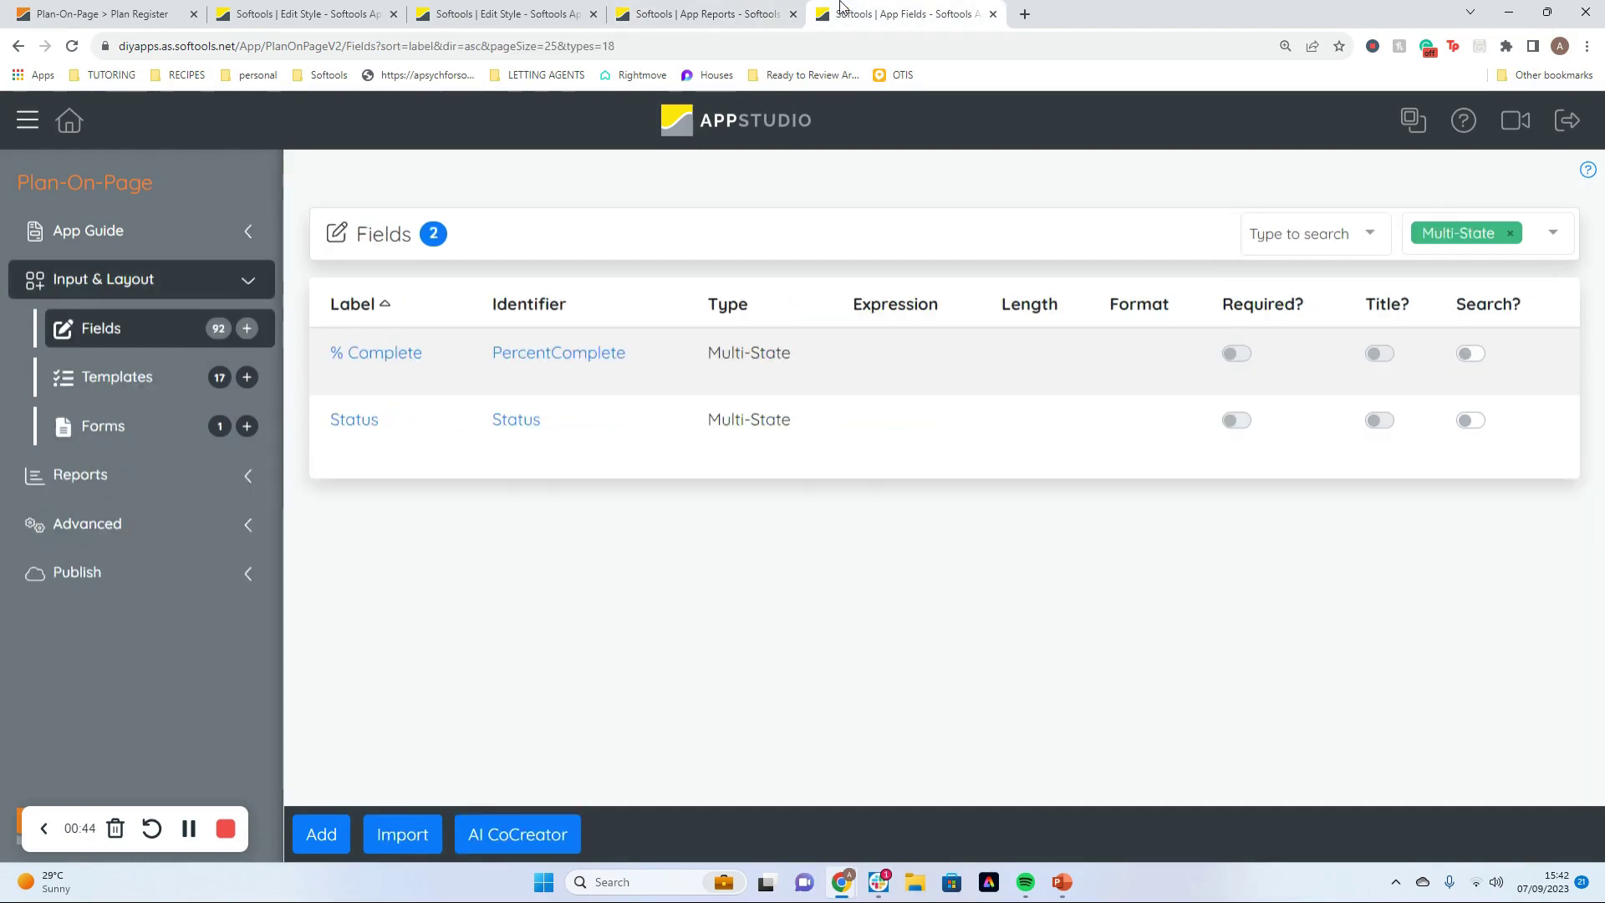
click(520, 420)
scroll(678, 434, down, 6)
click(400, 383)
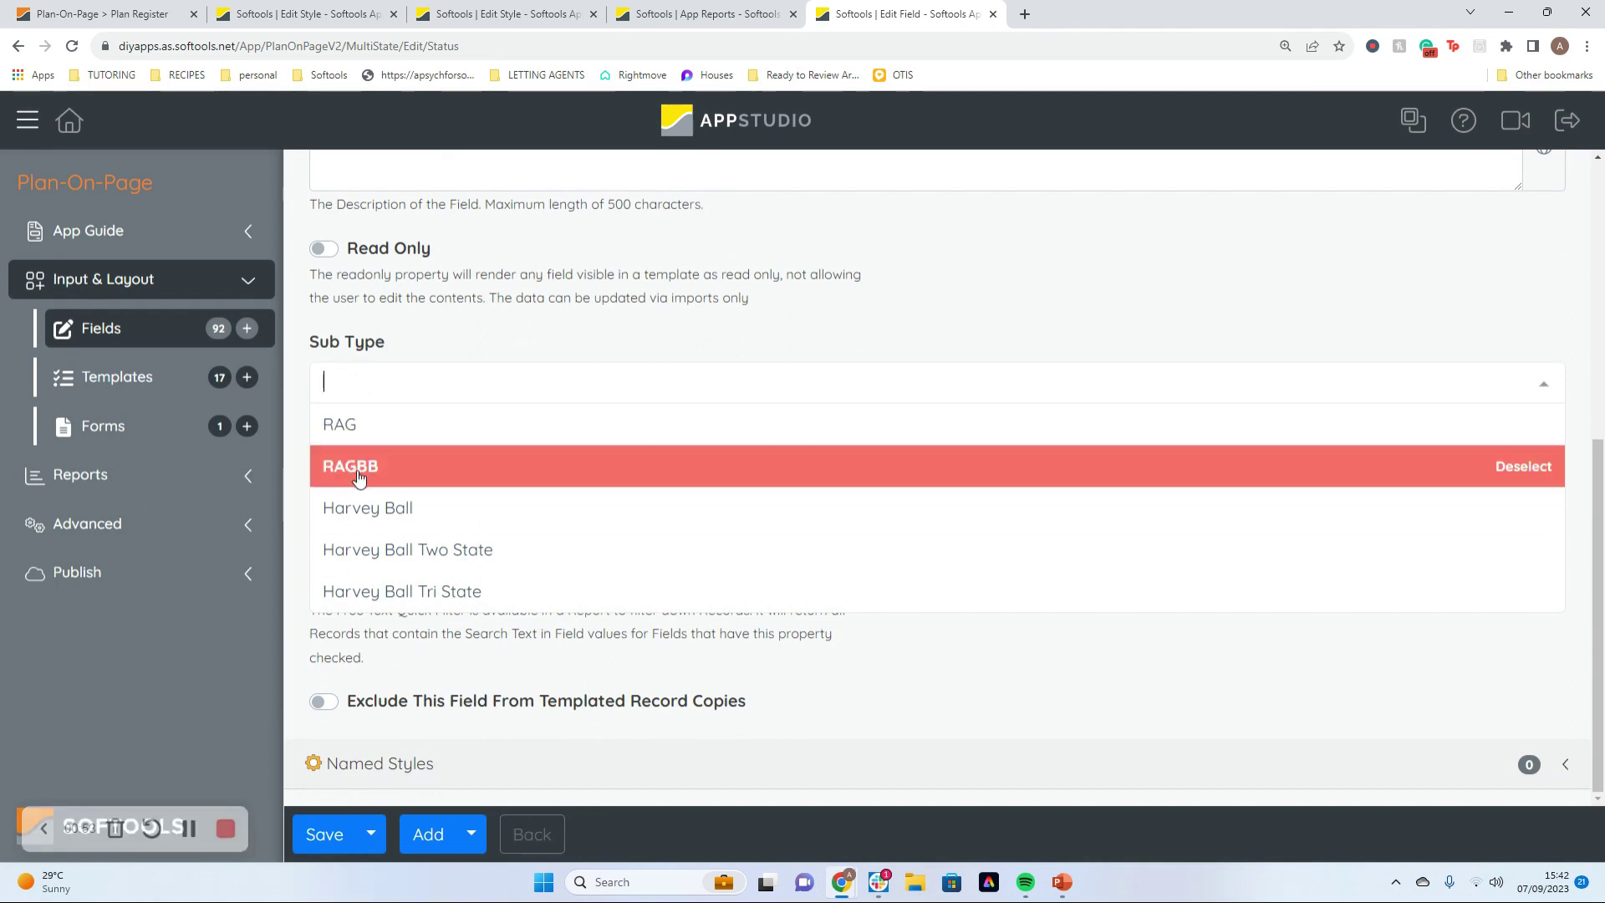
click(588, 321)
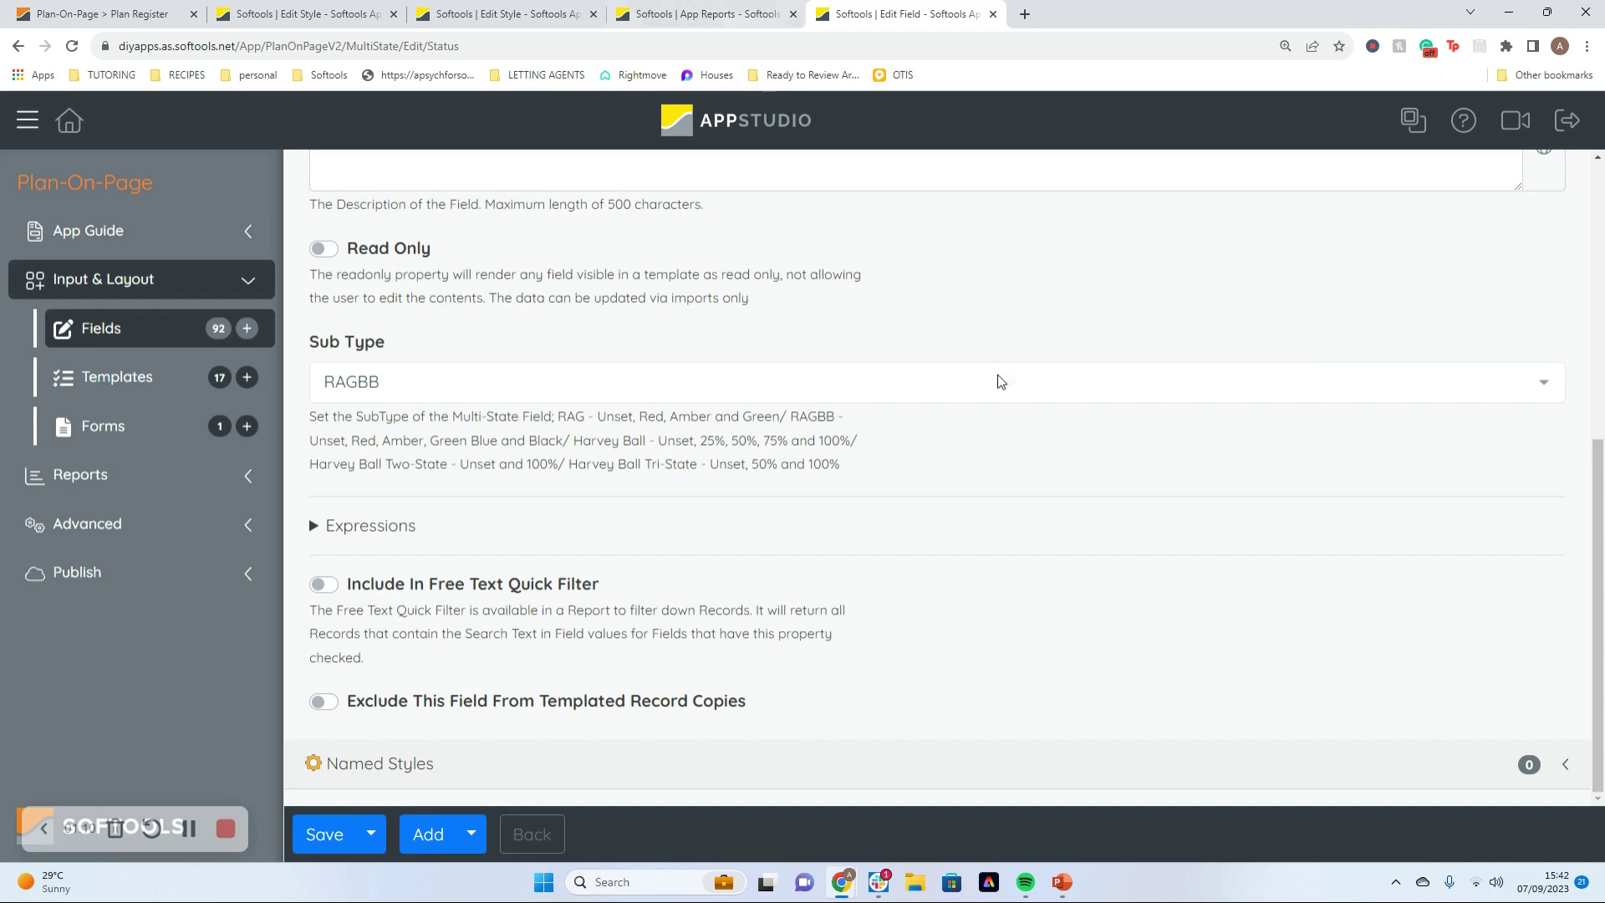
- Compare the value names and colours configured in the RAGBB and Status Colours styles
click(498, 12)
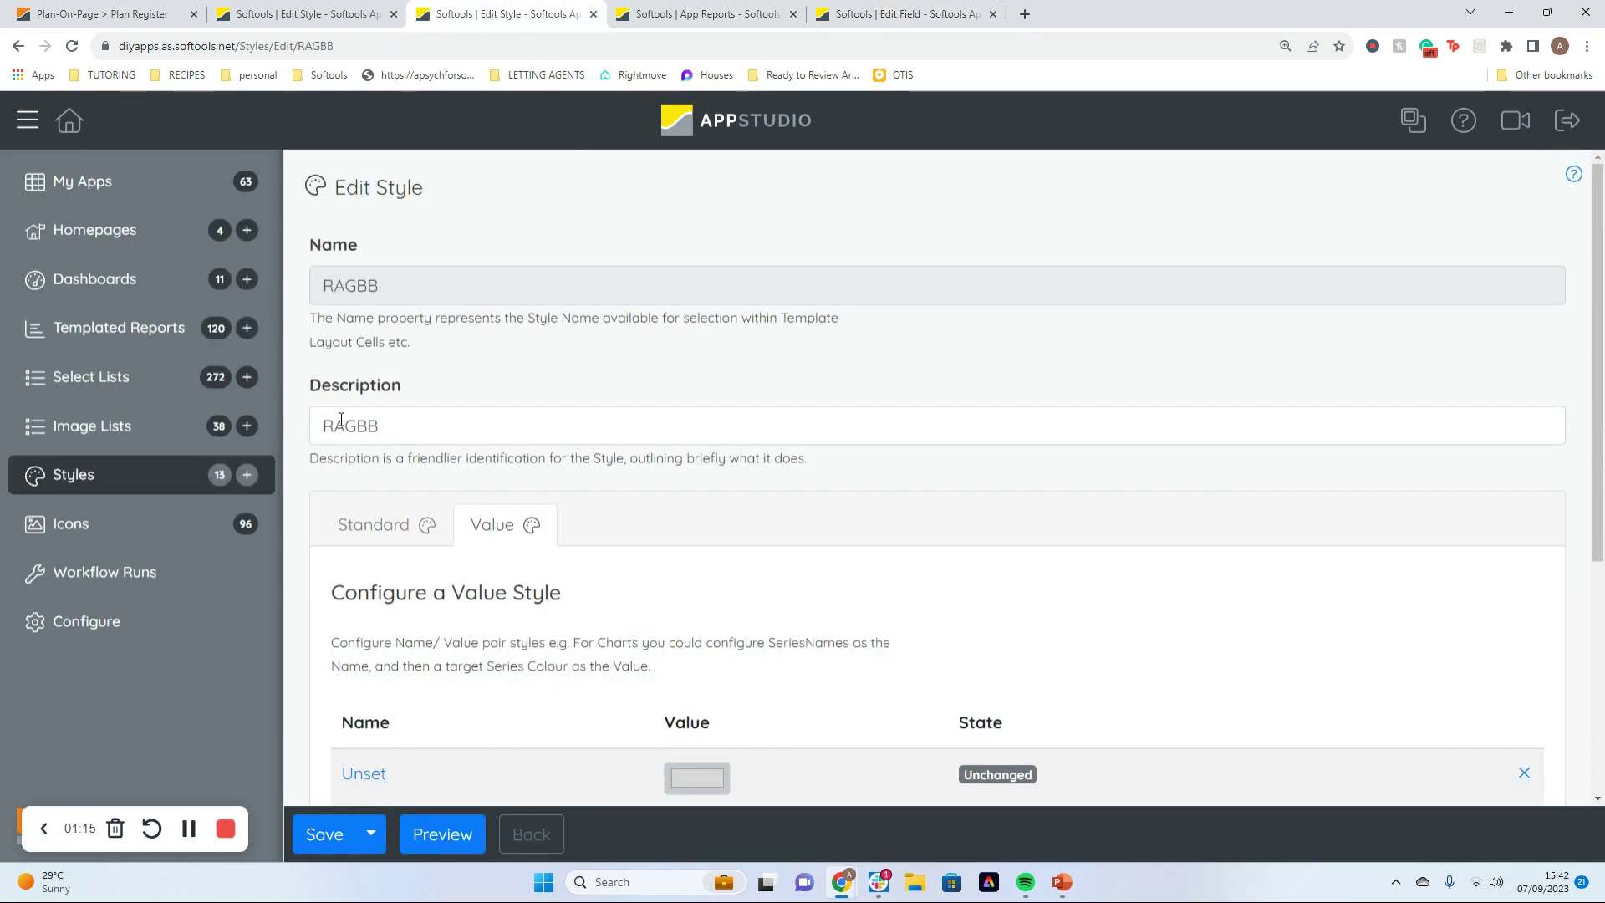
scroll(391, 439, down, 5)
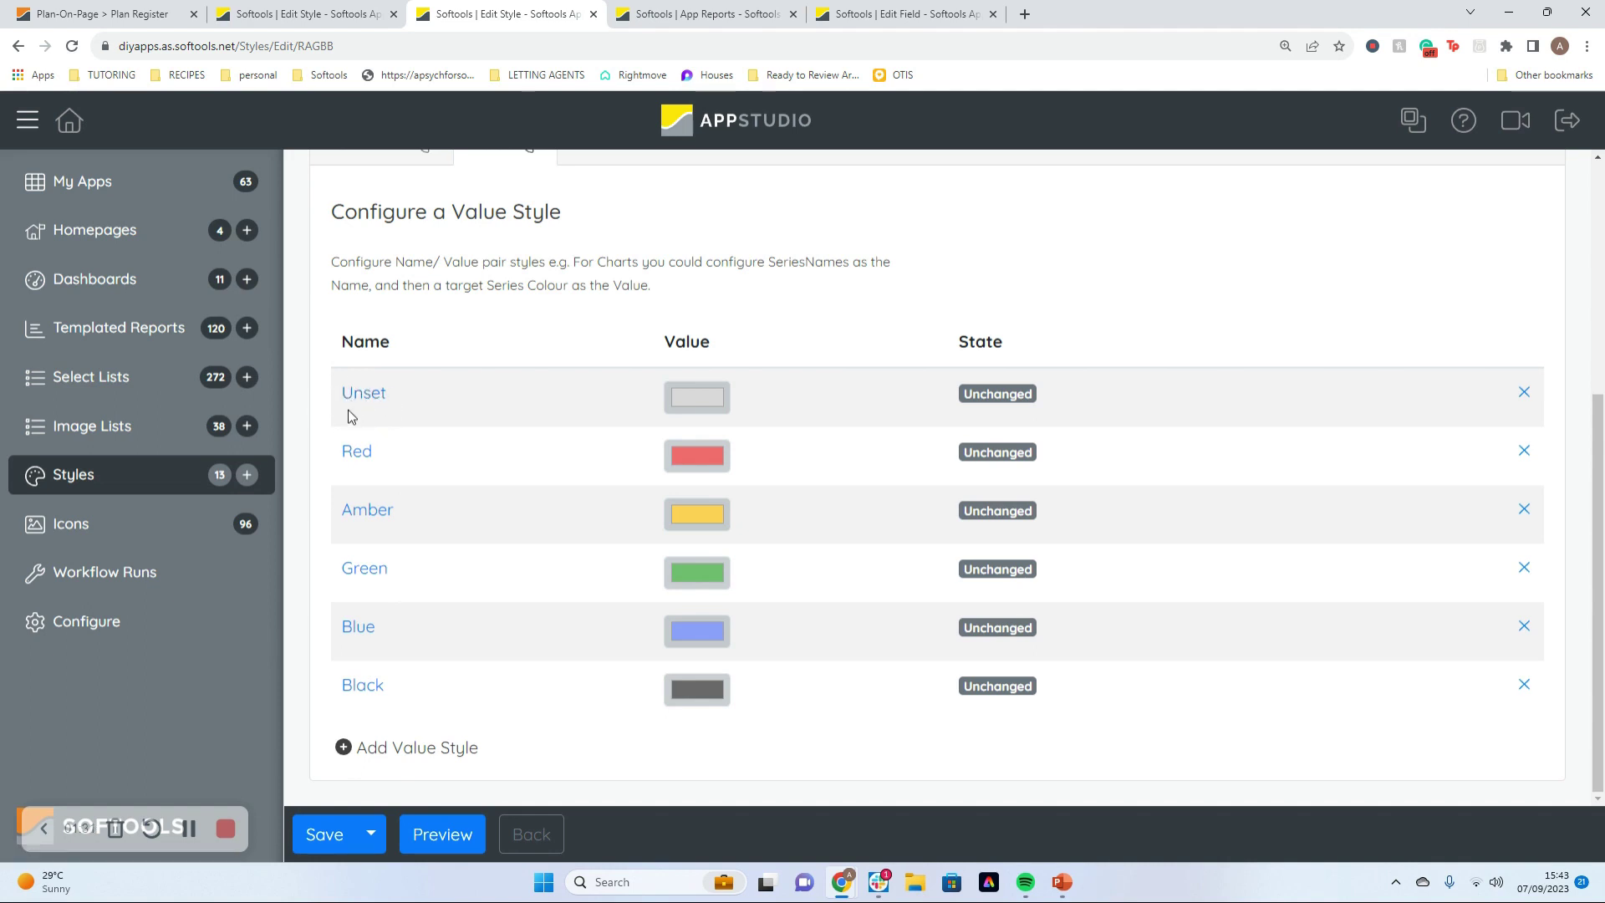
drag(346, 415, 406, 418)
click(408, 409)
click(332, 7)
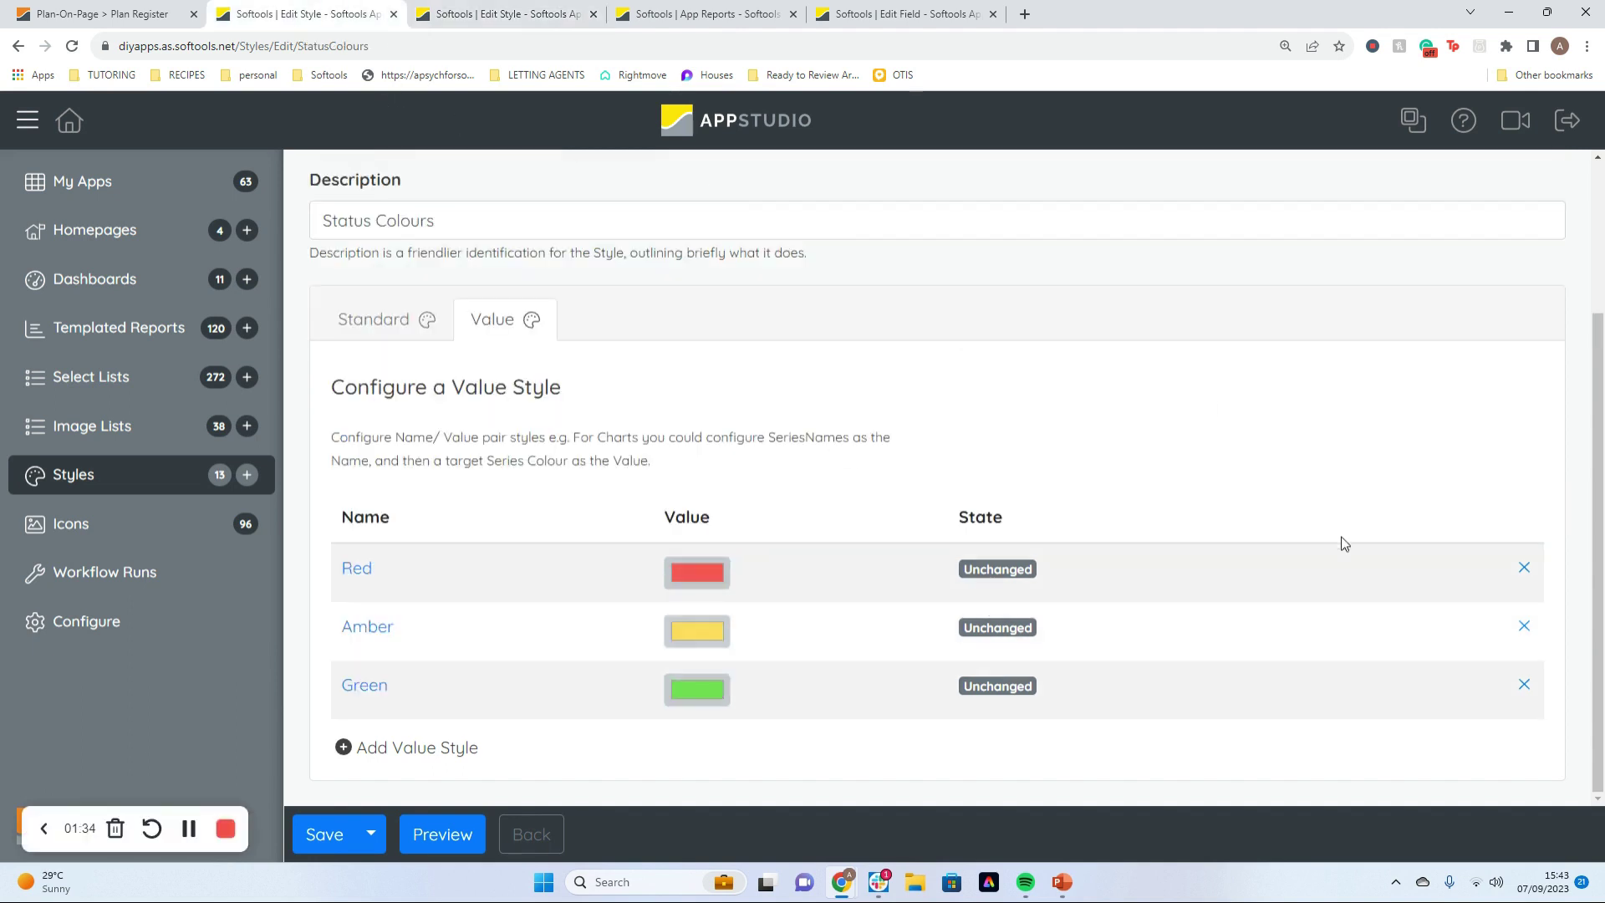
scroll(521, 433, up, 2)
scroll(520, 428, down, 3)
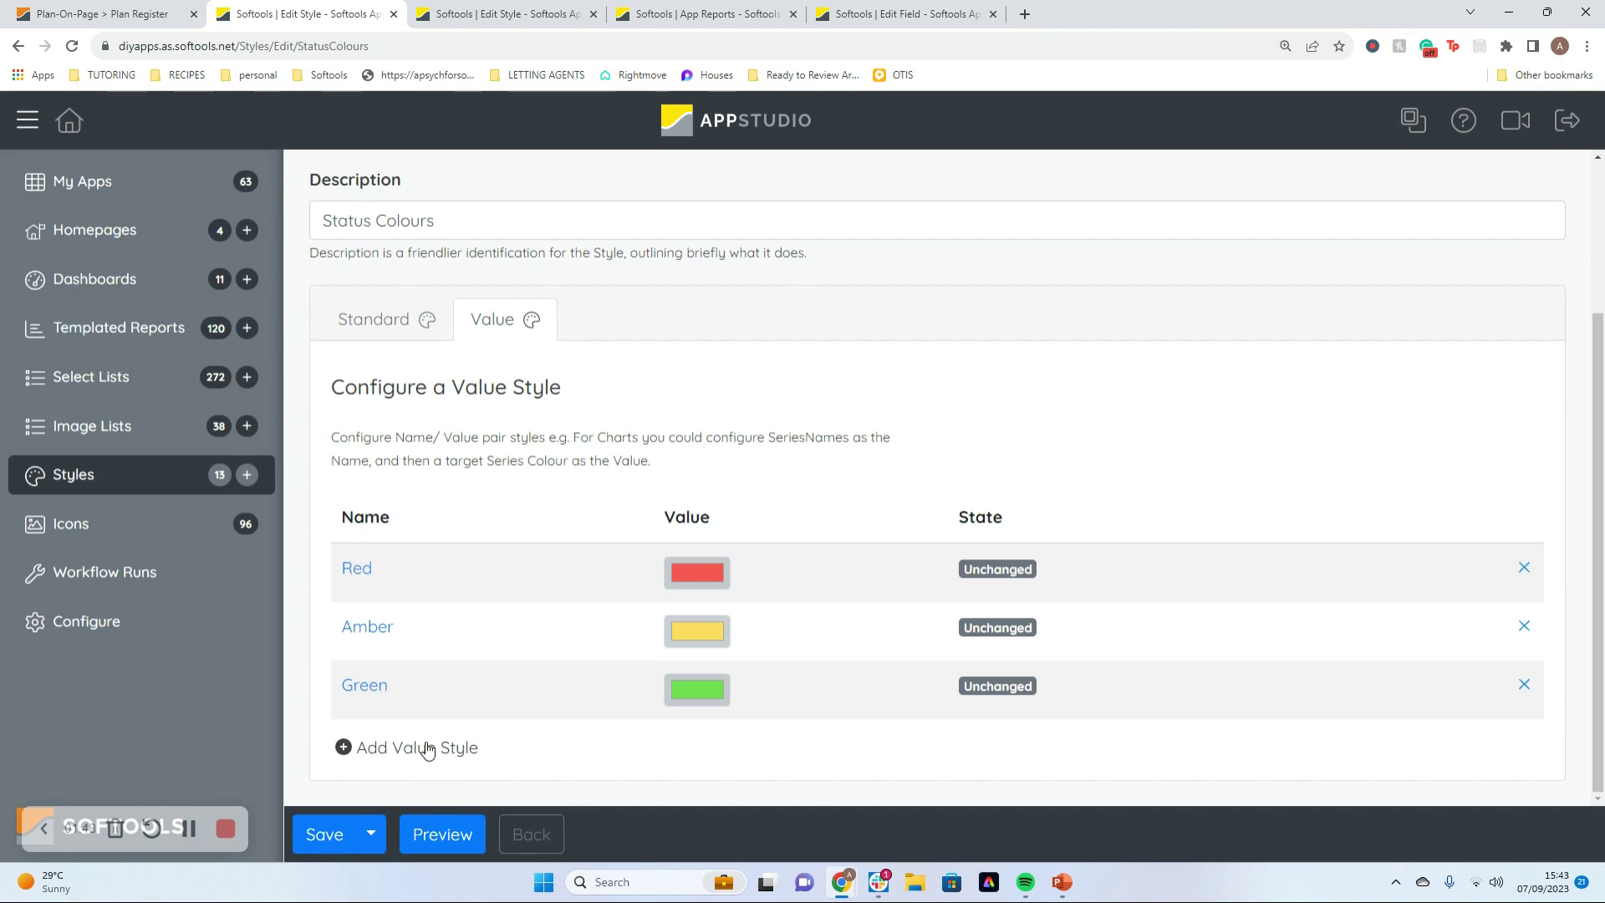
click(510, 15)
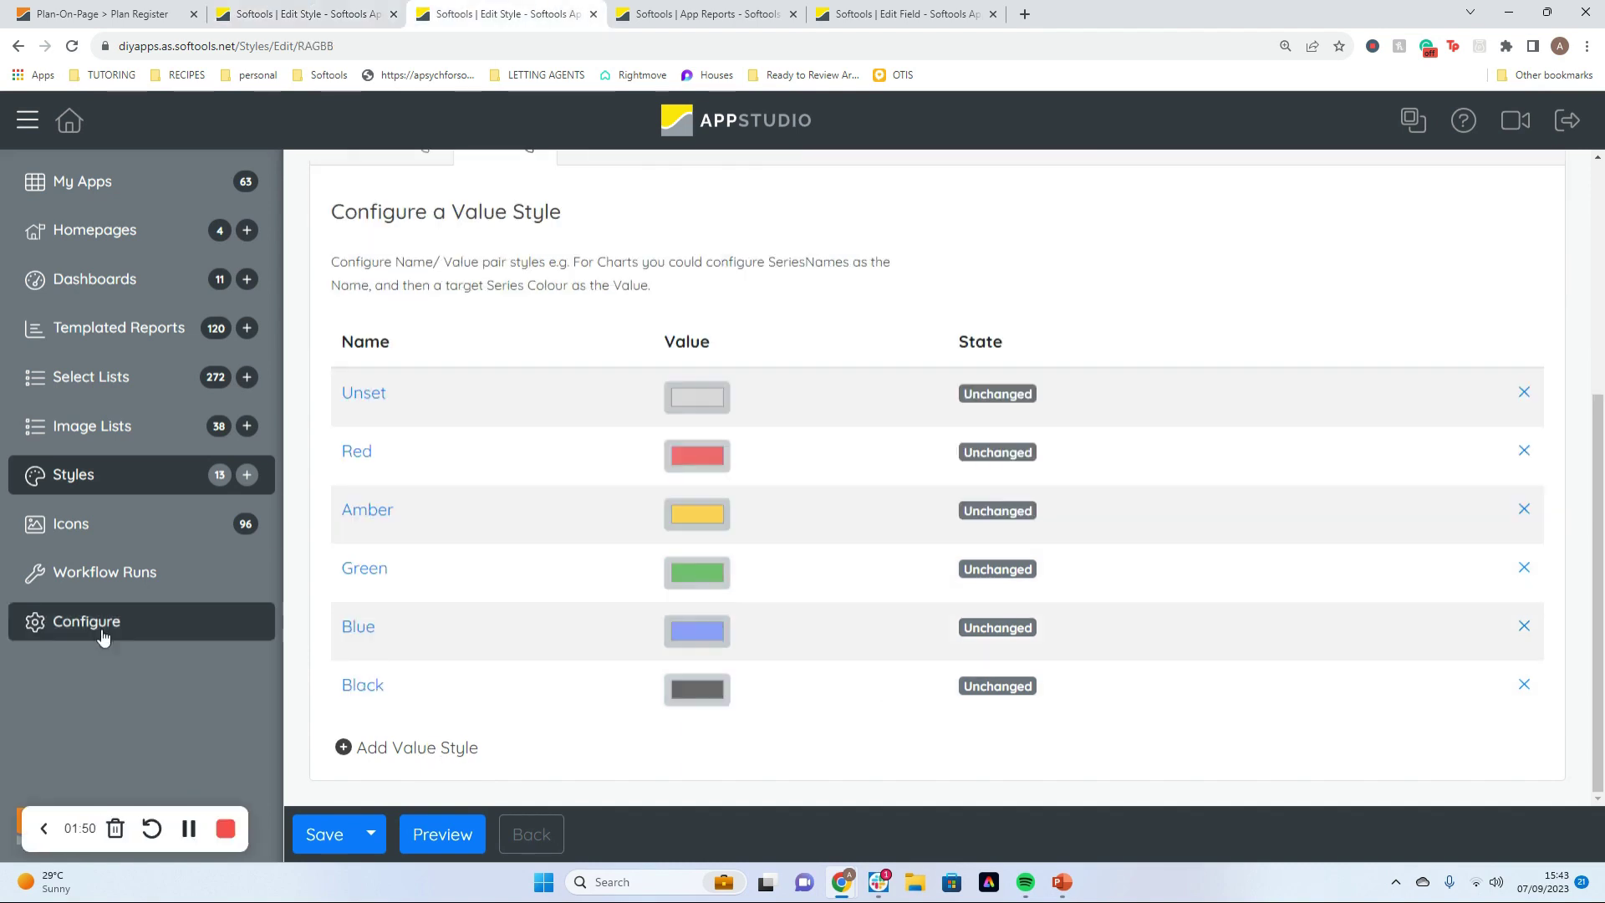
scroll(654, 394, up, 5)
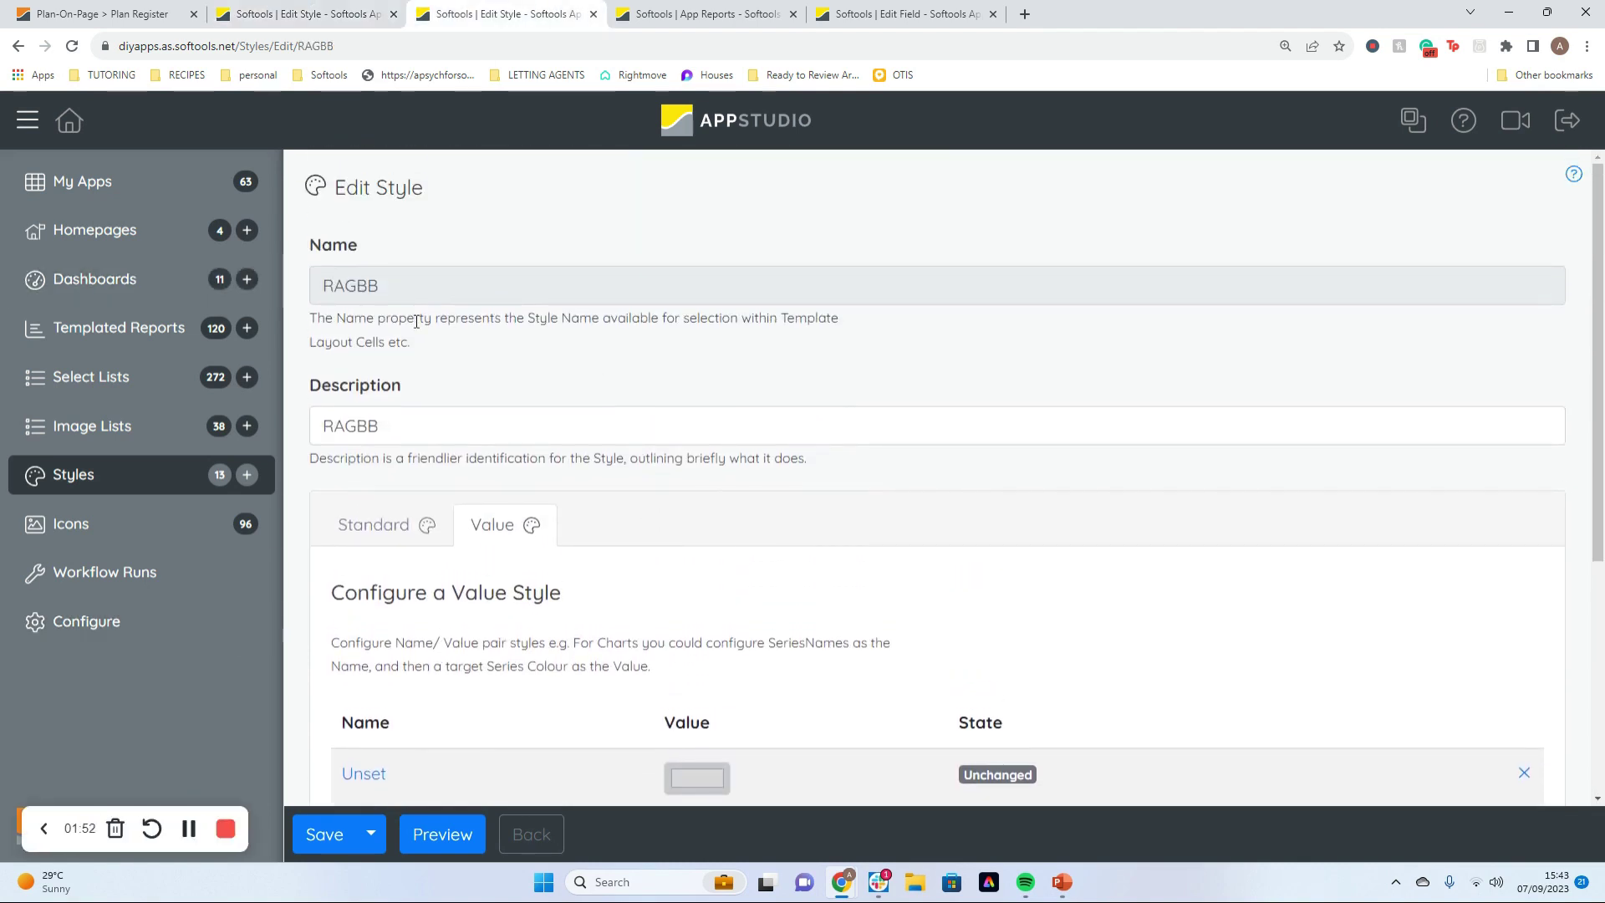
scroll(528, 491, down, 4)
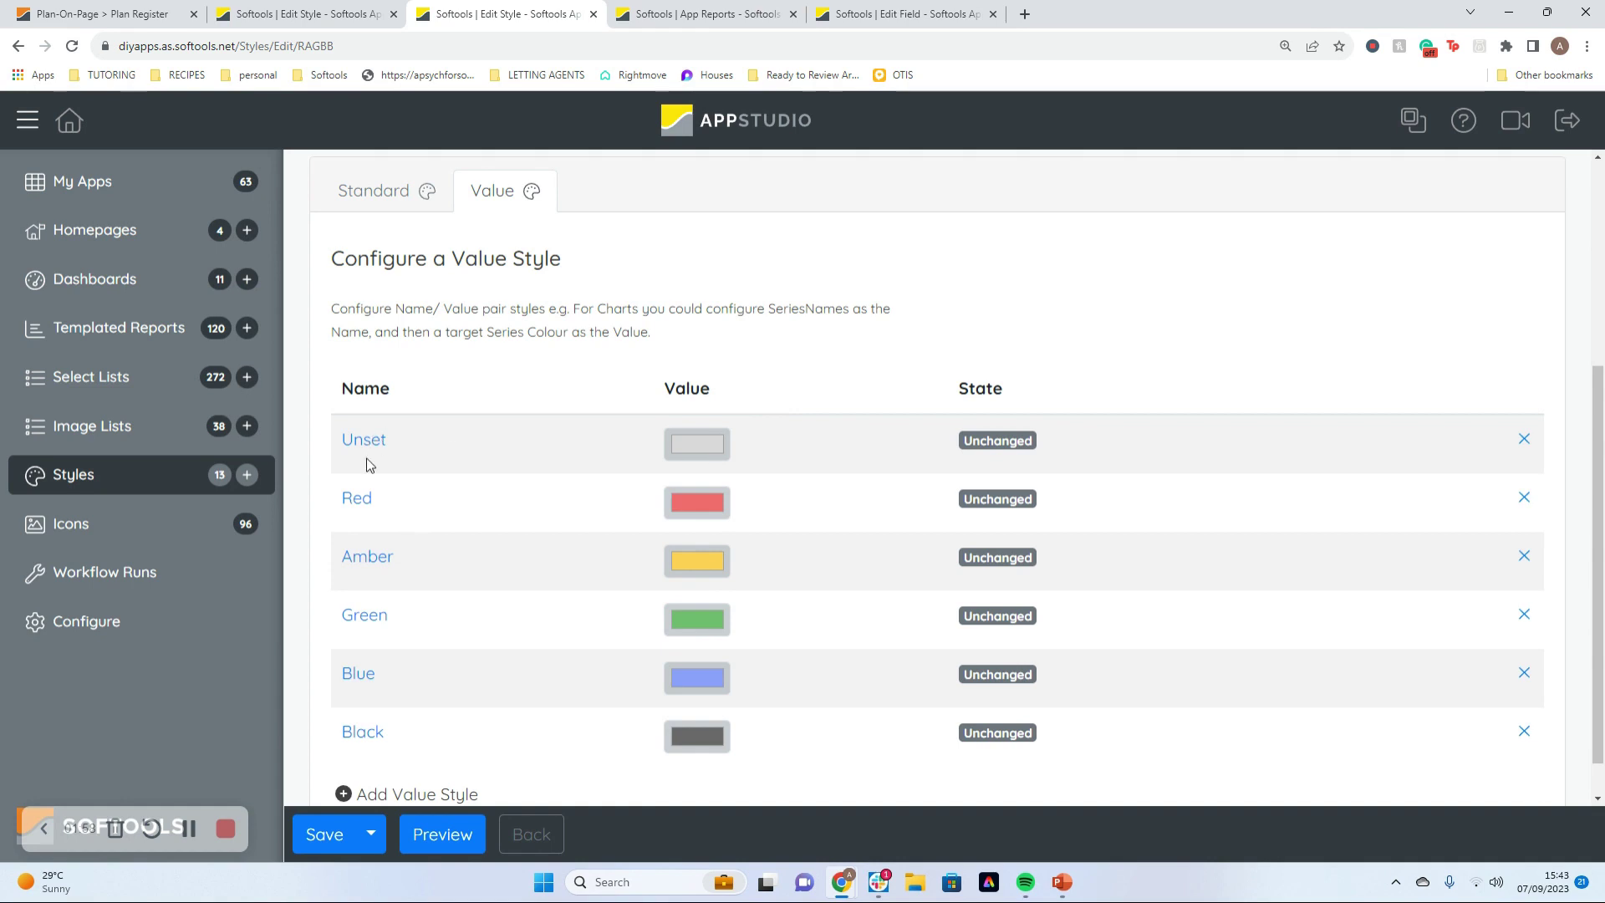
scroll(403, 761, down, 1)
click(419, 747)
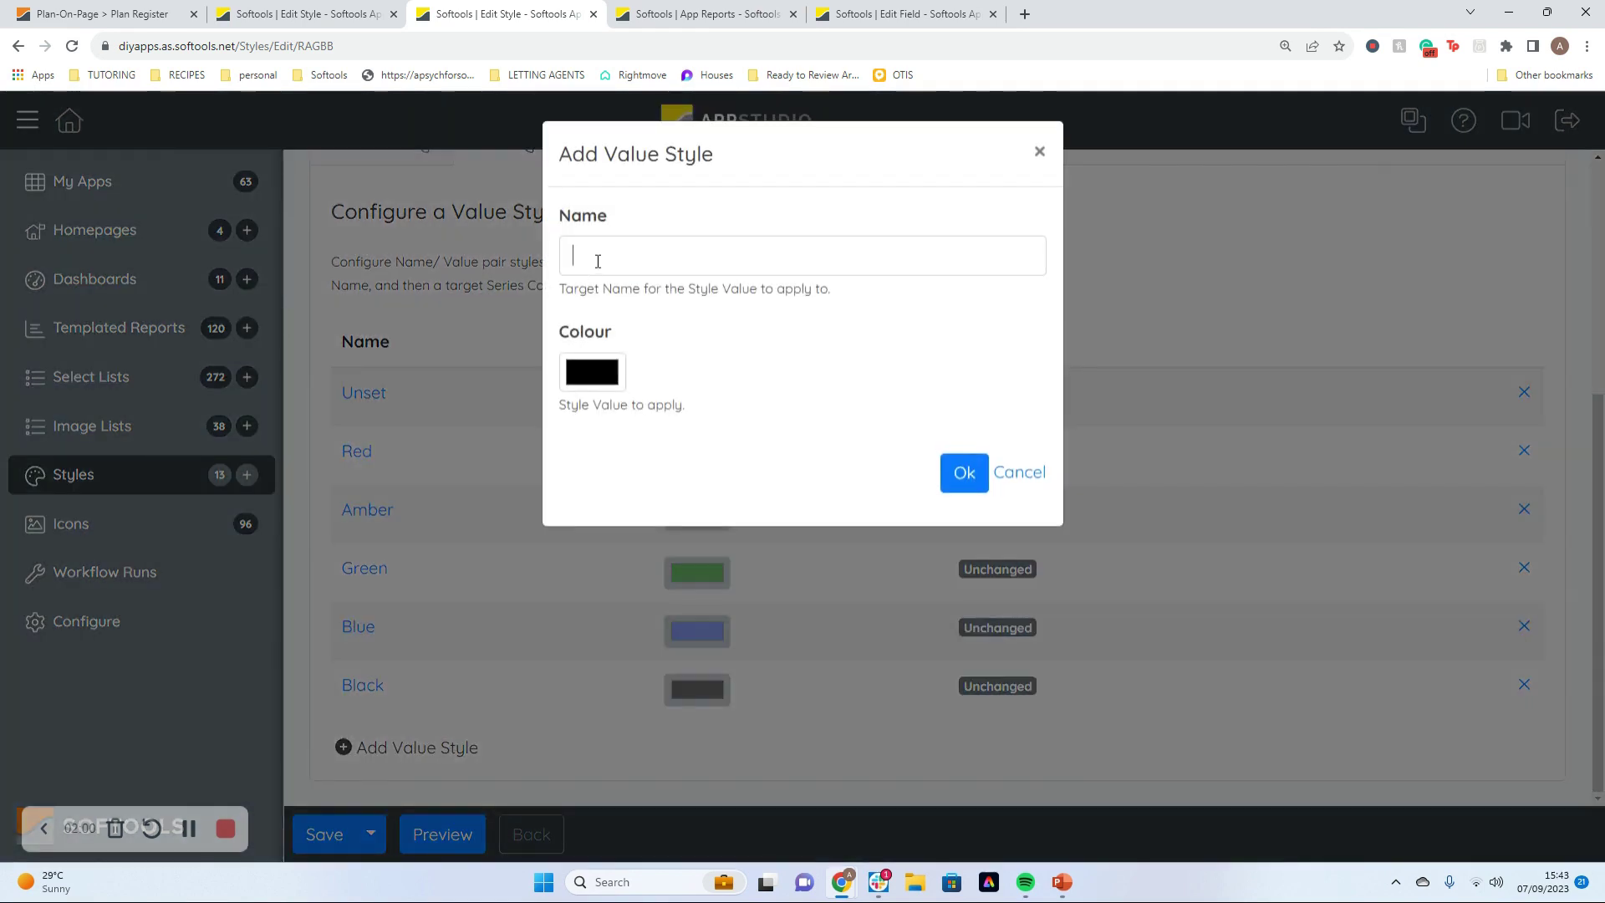
text(Example)
click(625, 354)
click(645, 477)
click(683, 469)
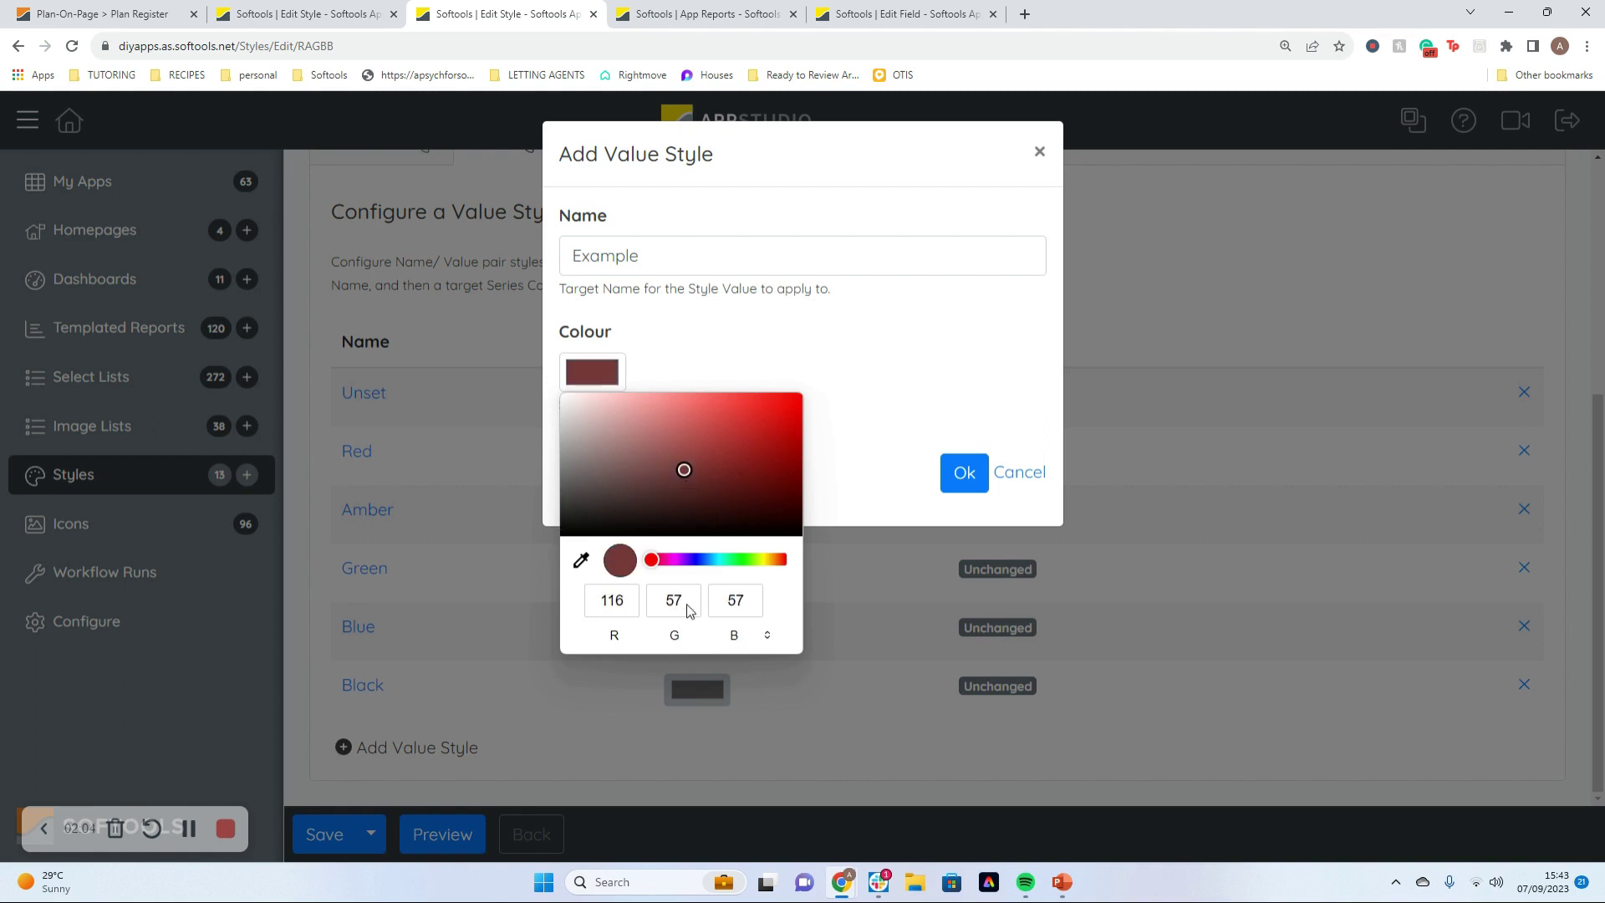
mouse_move(678, 559)
mouse_down()
mouse_move(784, 559)
mouse_move(661, 559)
mouse_move(709, 559)
mouse_up()
click(710, 429)
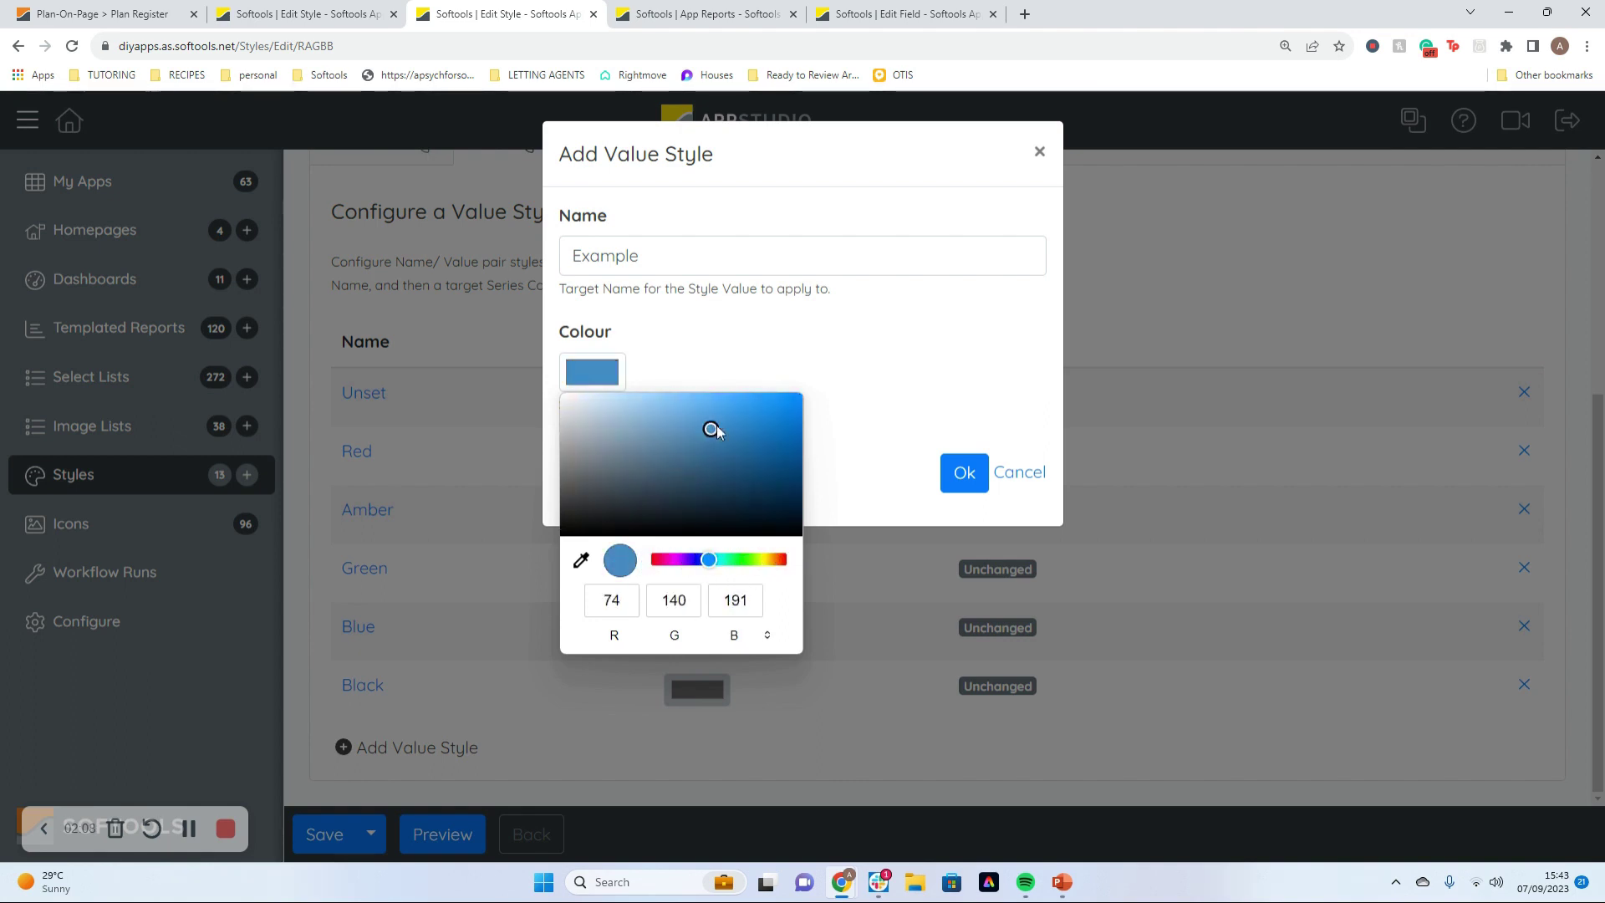
click(726, 391)
click(692, 389)
click(1085, 104)
click(1040, 151)
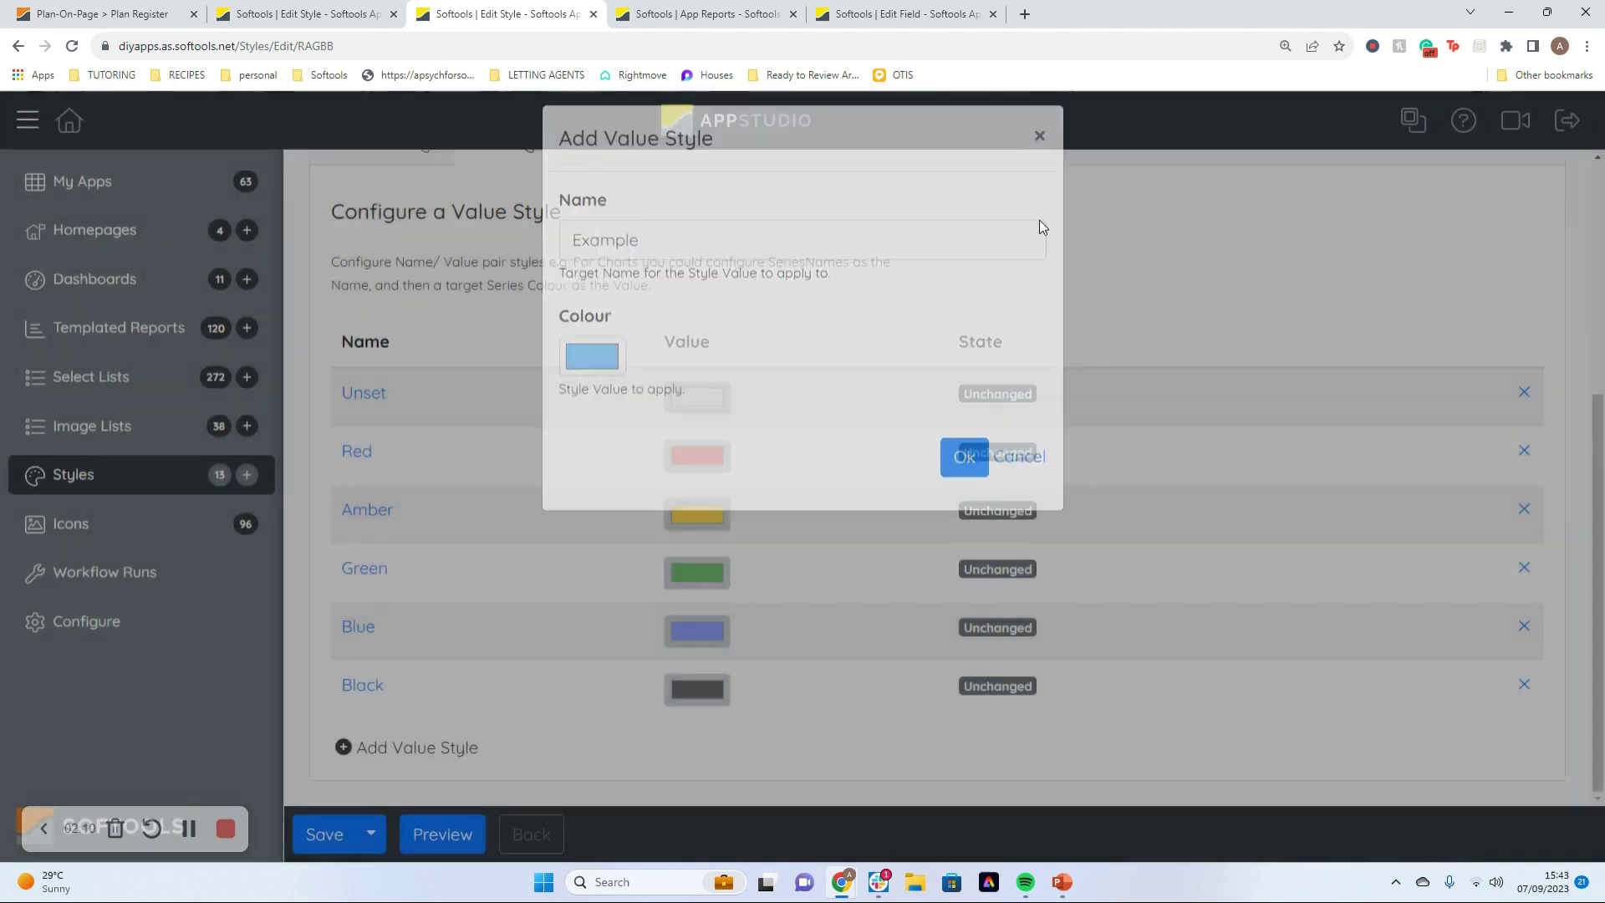
- Save the RAGBB style
click(305, 849)
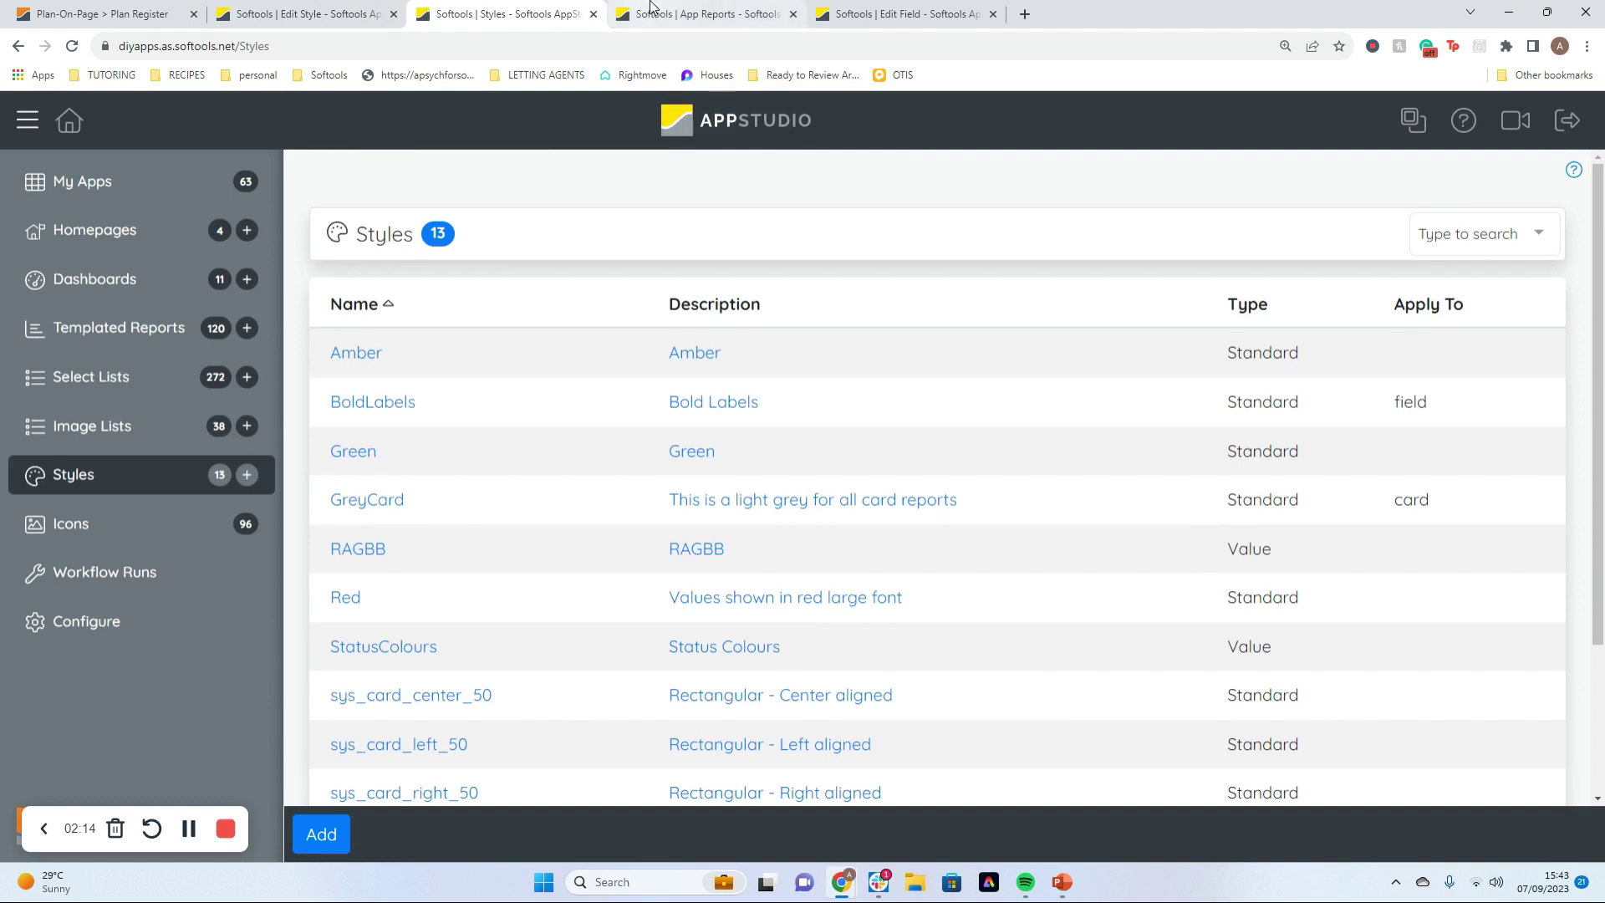
- Open the Plan Register table report for editing and remove the RAGBB entry from its Named Styles
click(652, 9)
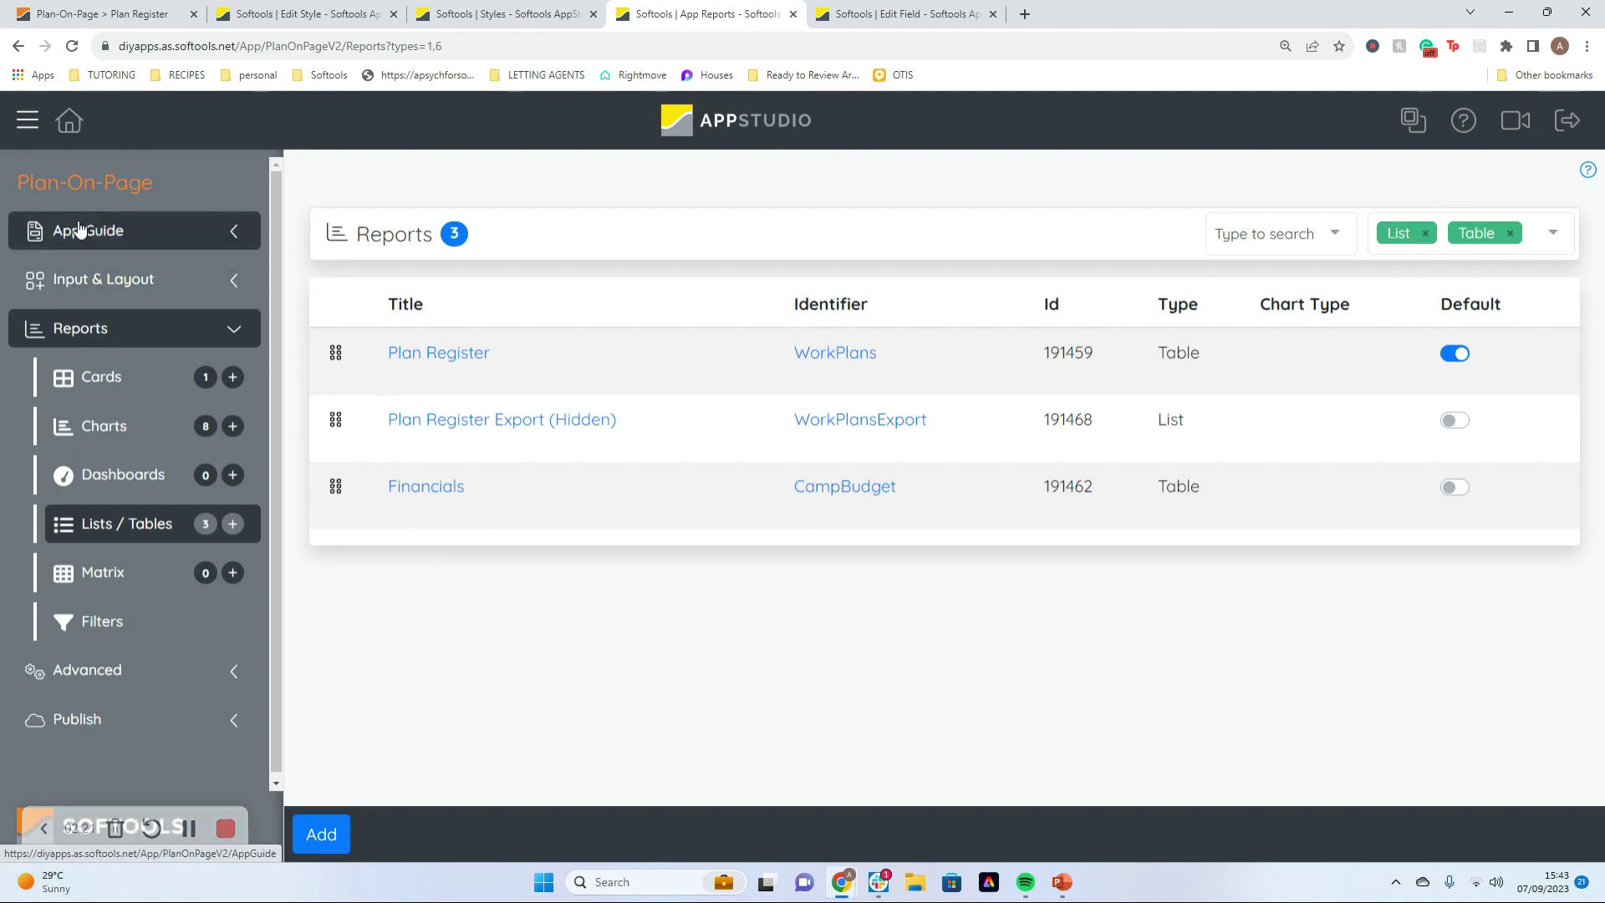
click(449, 357)
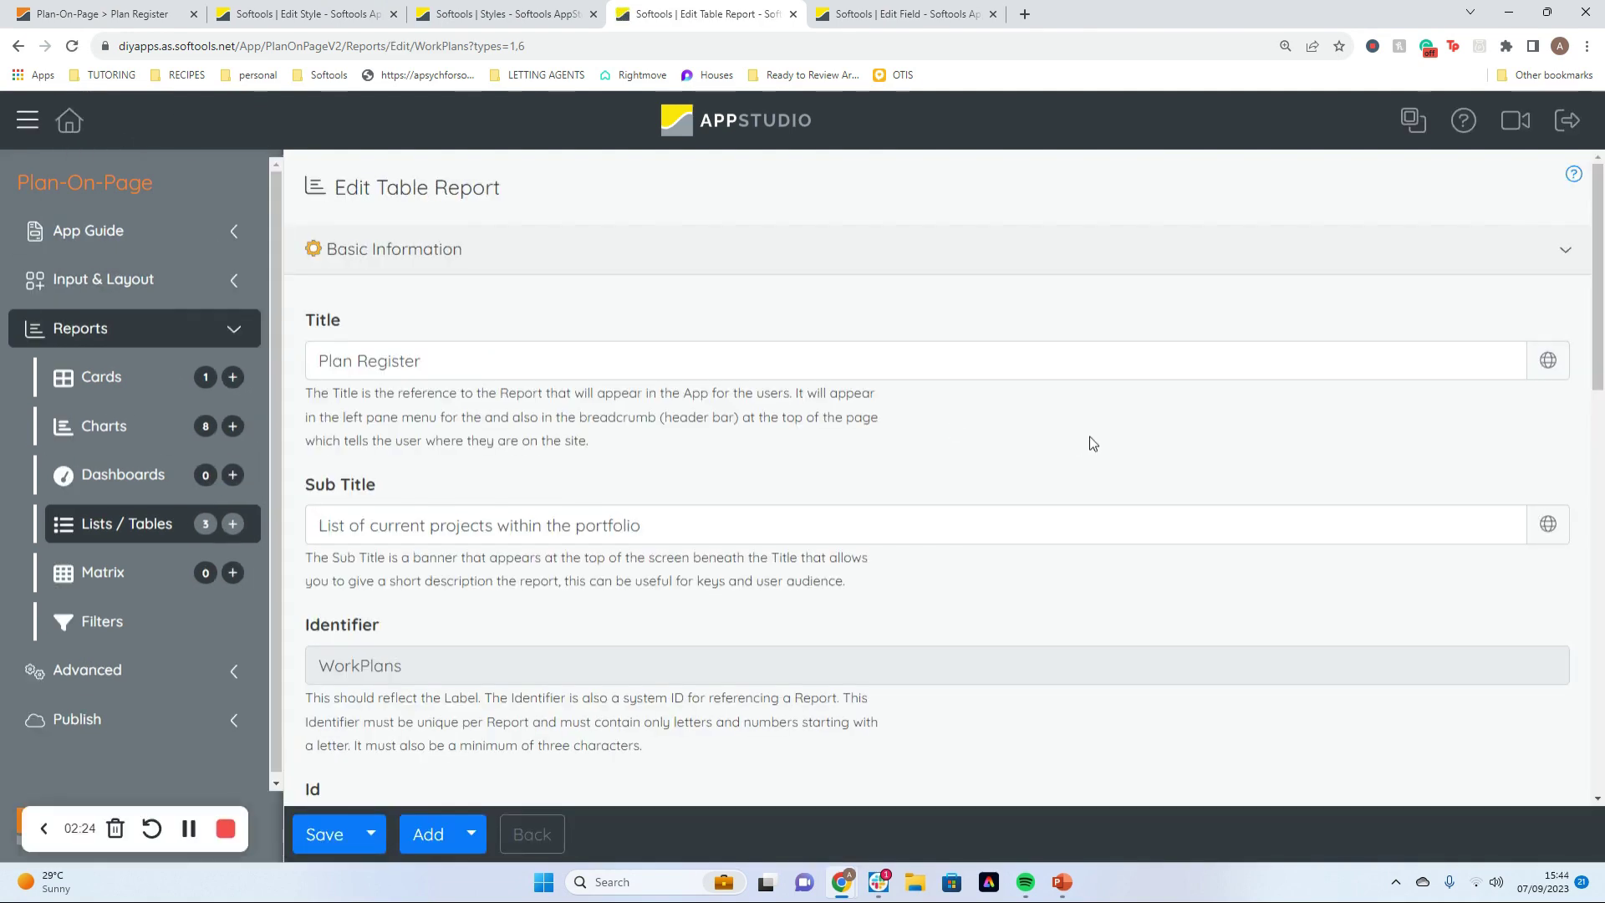
scroll(1093, 441, down, 2)
scroll(1087, 445, down, 10)
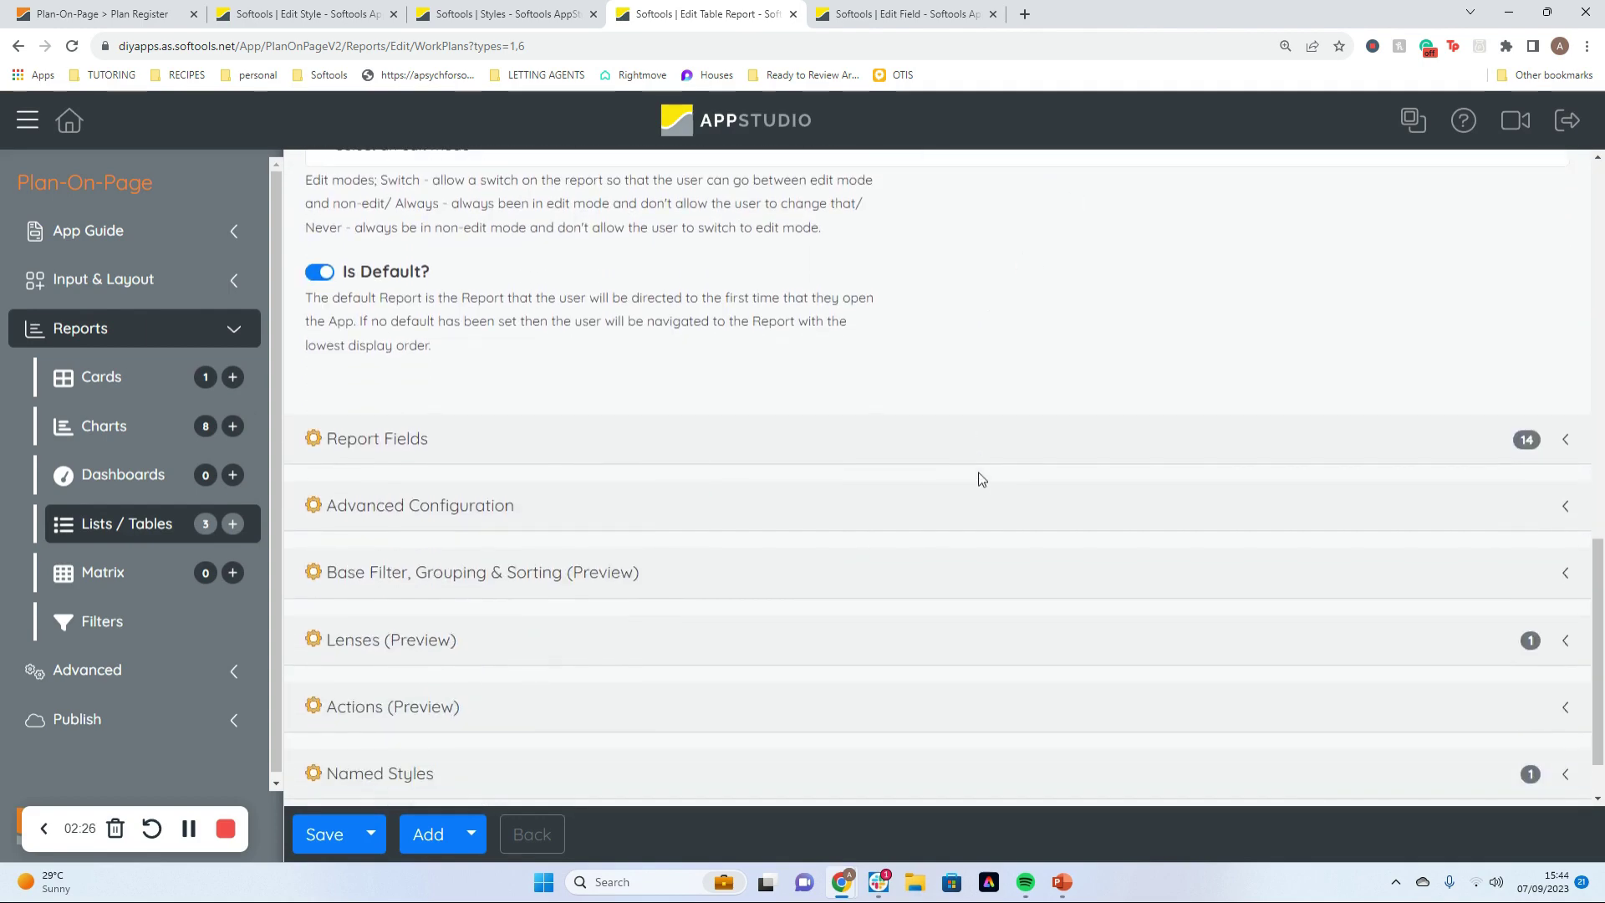
scroll(981, 479, down, 1)
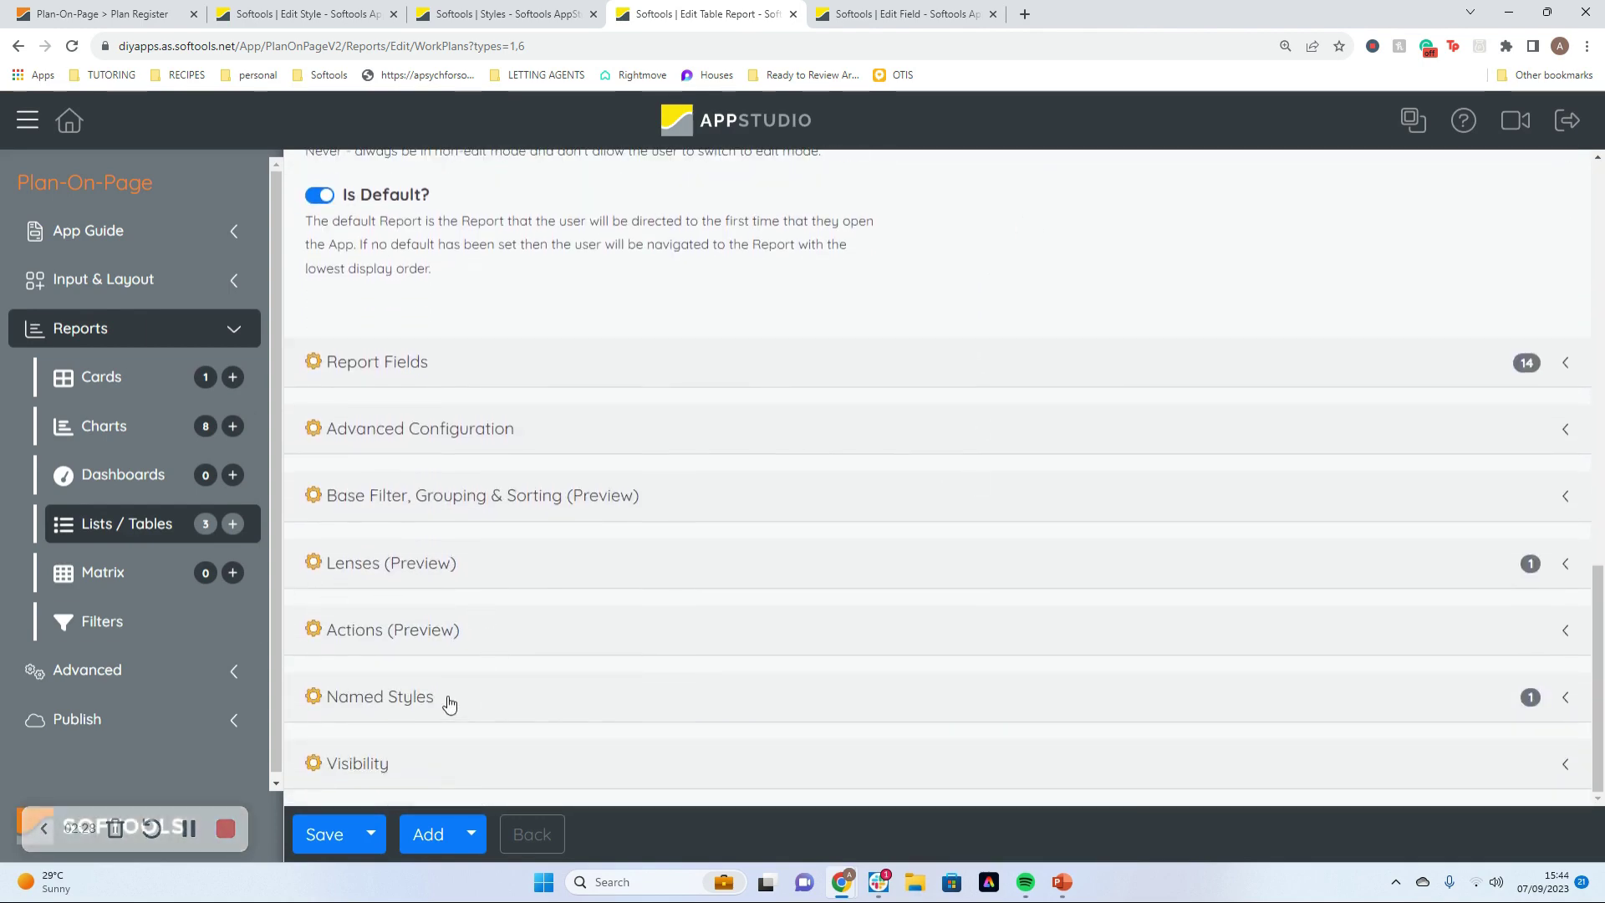
click(422, 702)
scroll(1254, 735, down, 2)
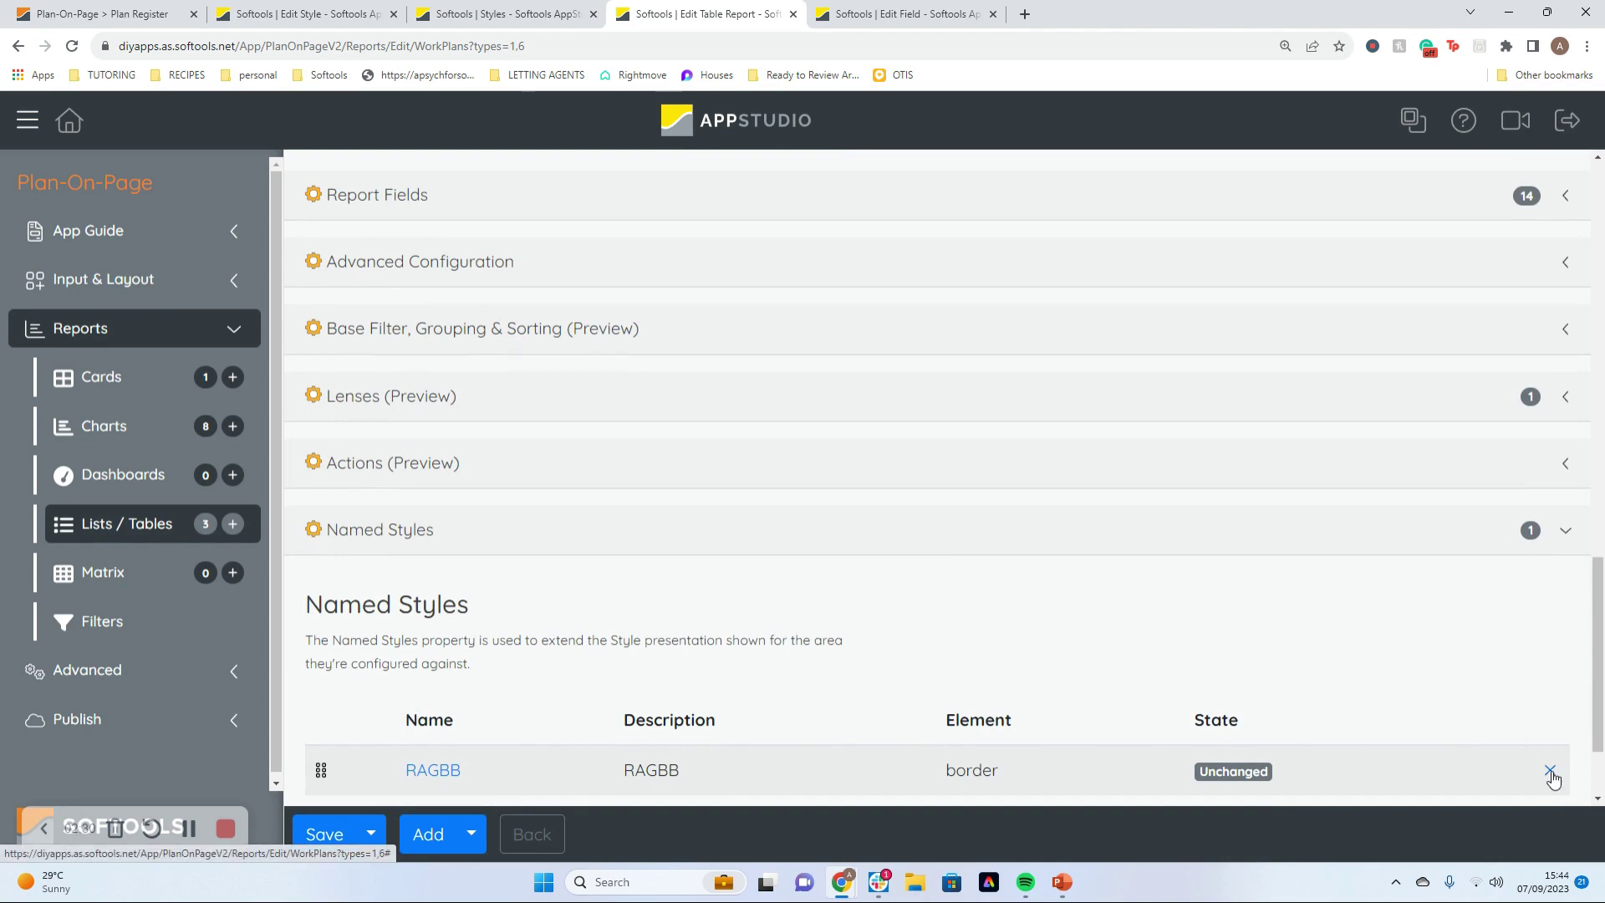
scroll(628, 623, down, 2)
click(1550, 636)
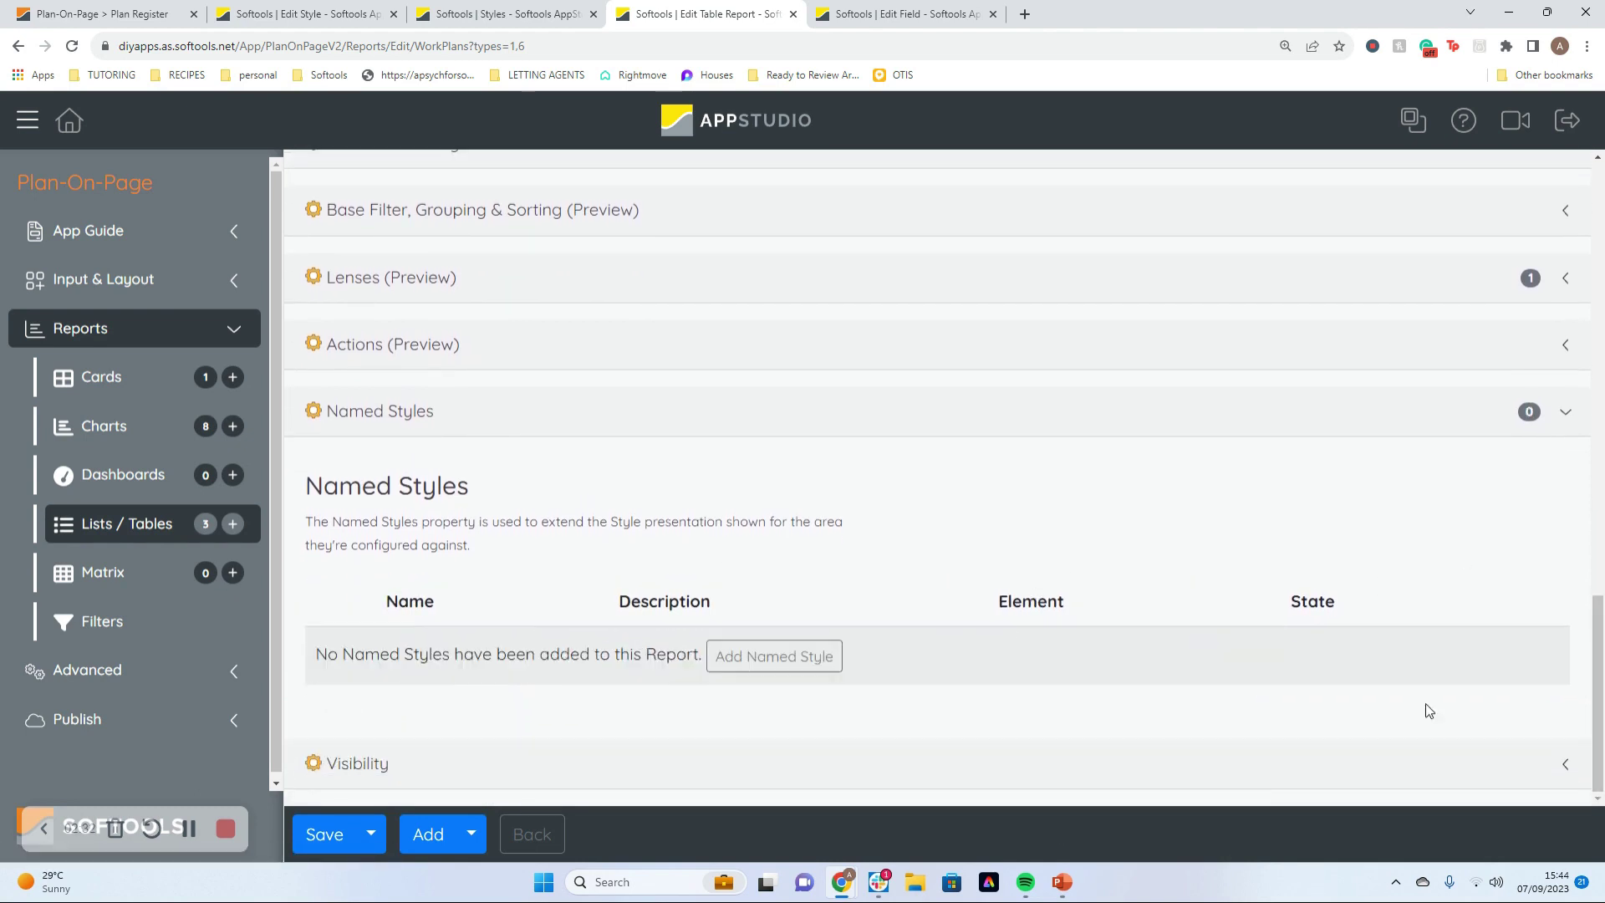
- Add the RAGBB value style to the report's Named Styles, with Border as the element and Status as the source field
click(806, 659)
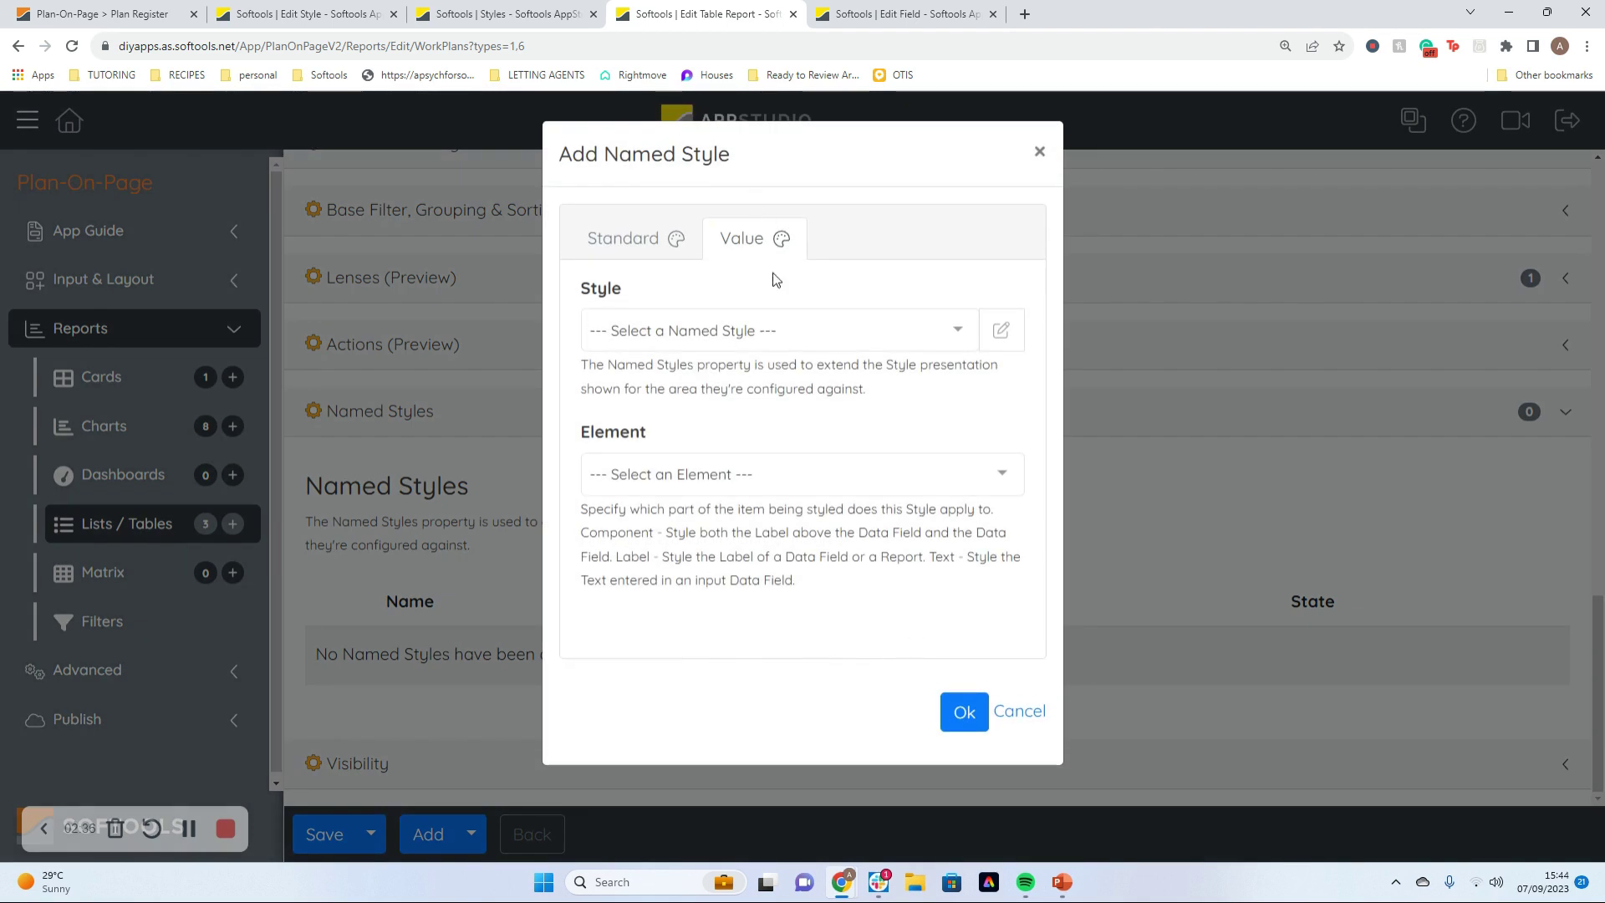
click(770, 326)
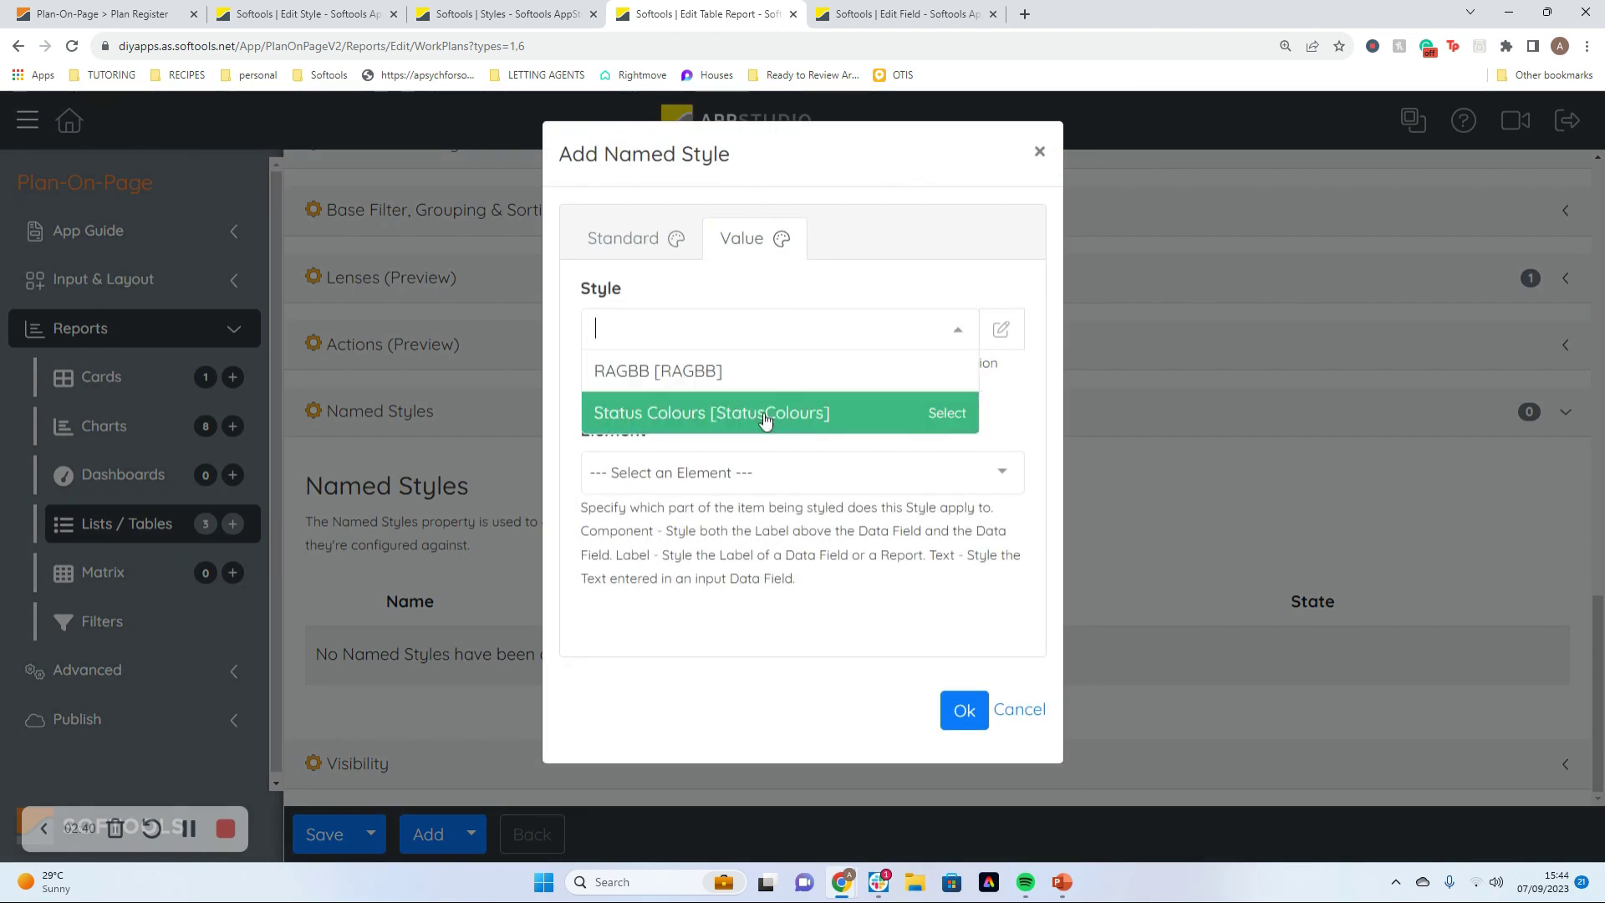
click(691, 379)
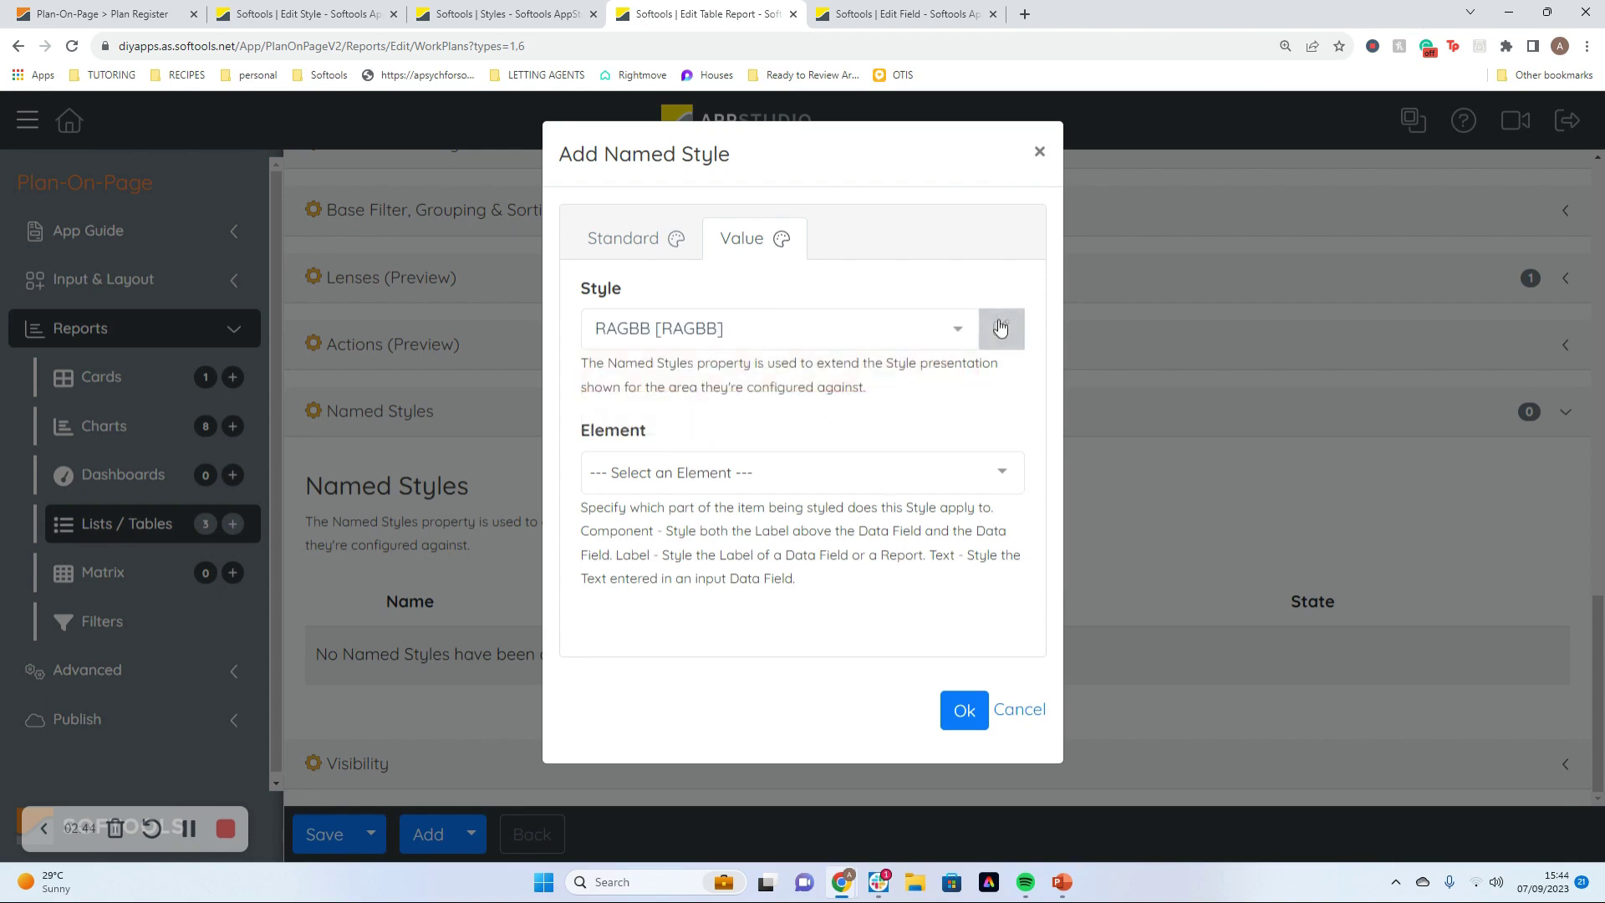
click(755, 489)
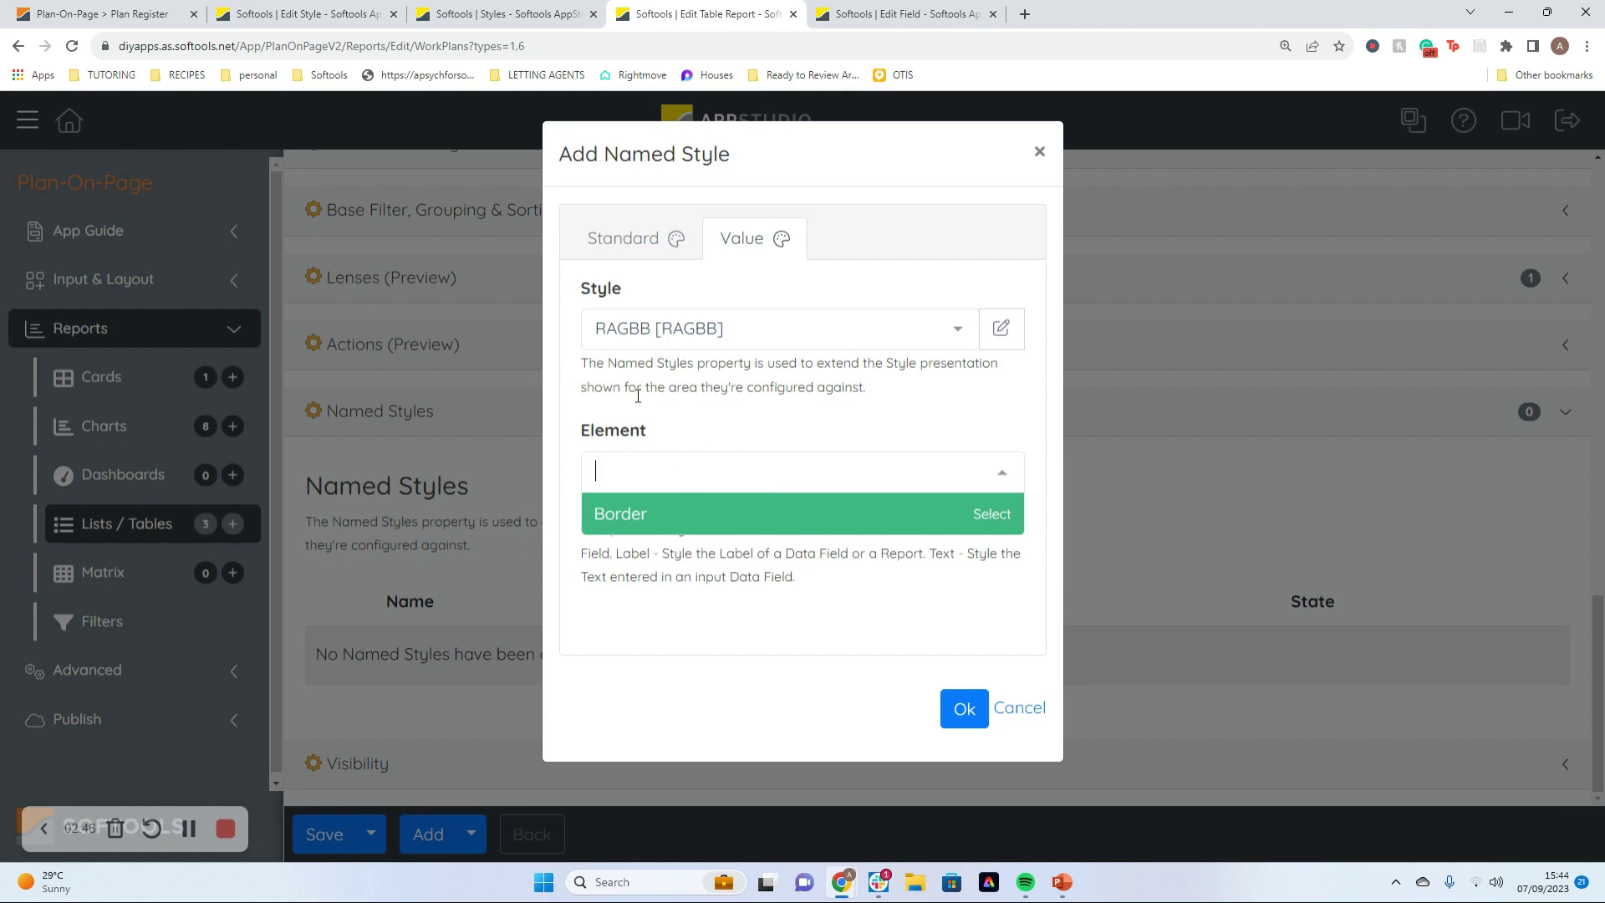
click(602, 516)
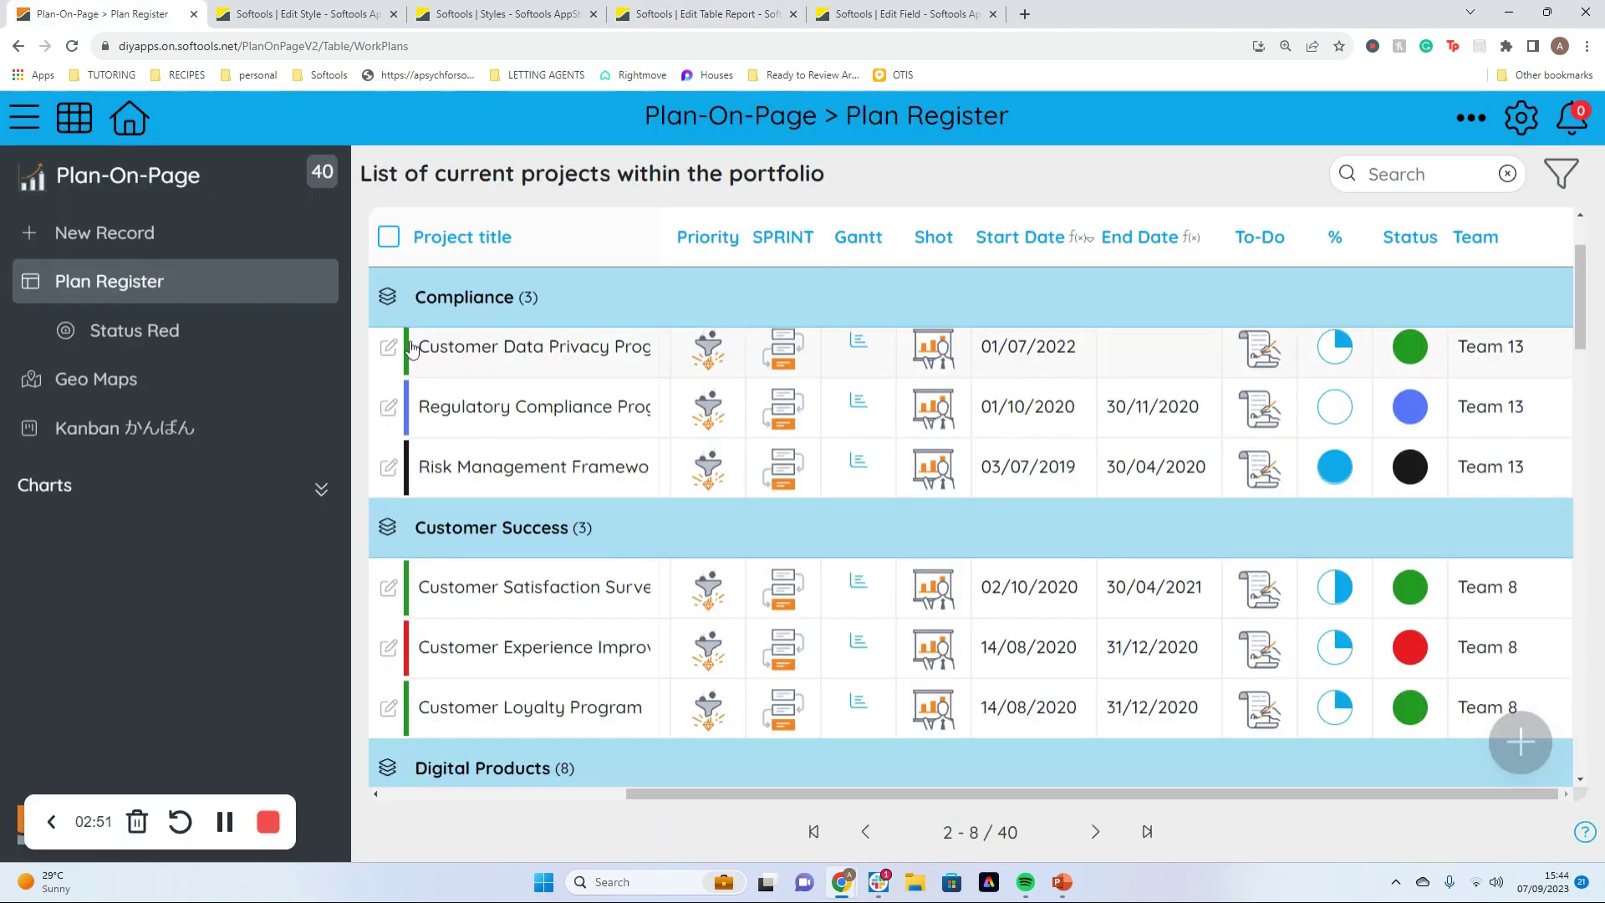
click(732, 10)
scroll(674, 694, down, 1)
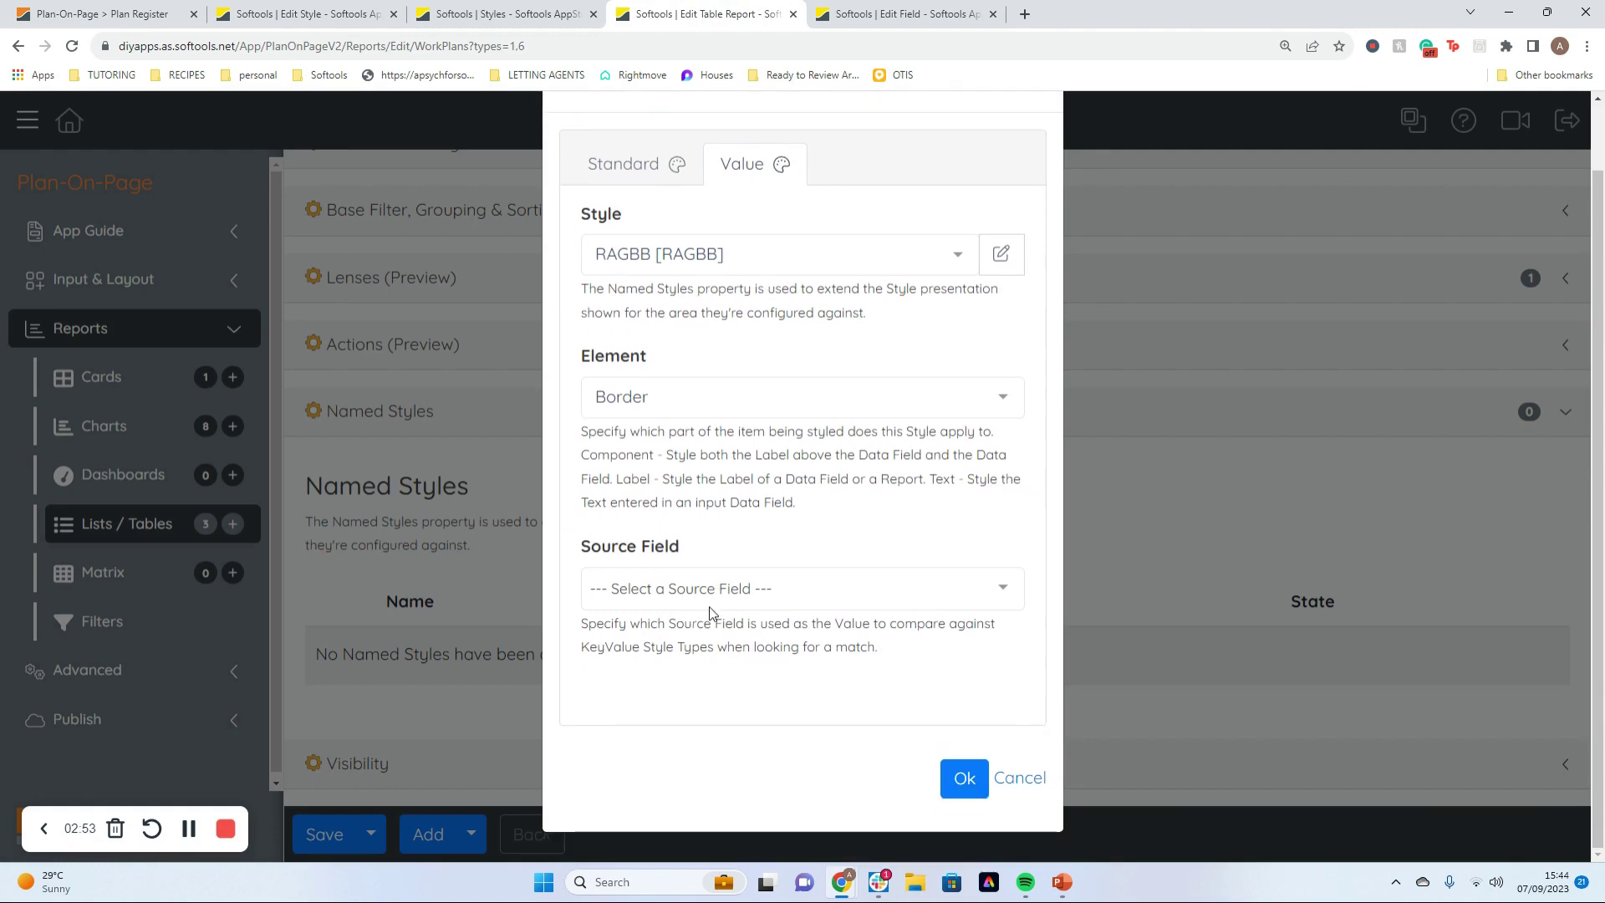
click(713, 588)
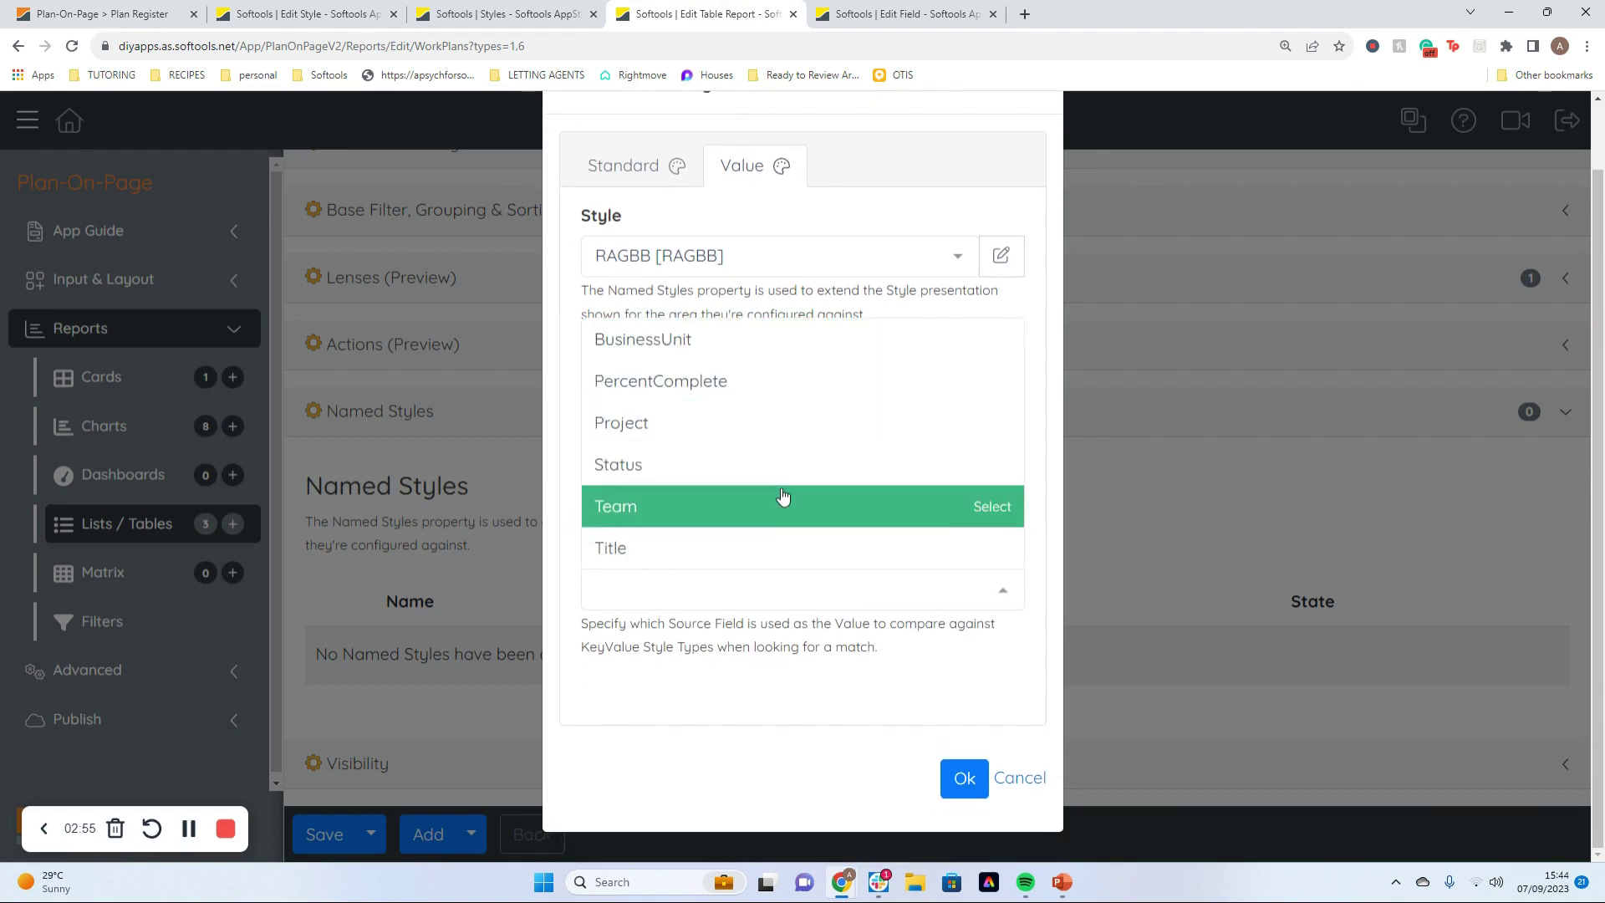
click(720, 473)
click(963, 781)
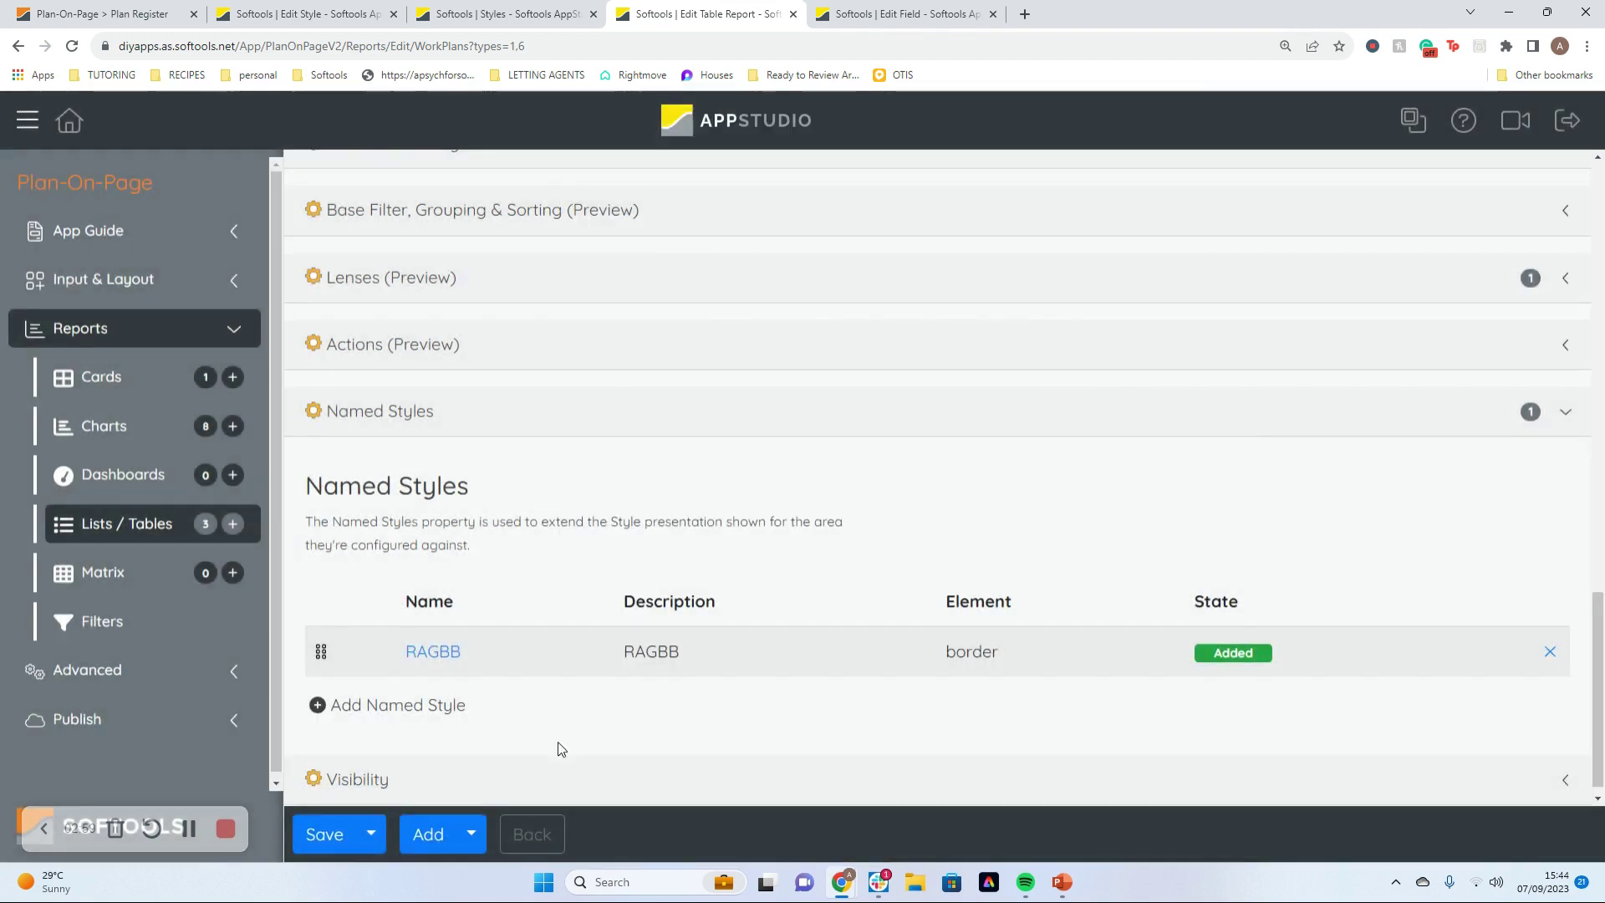
- Save the report and publish the app with the note "adding border colour"
click(321, 834)
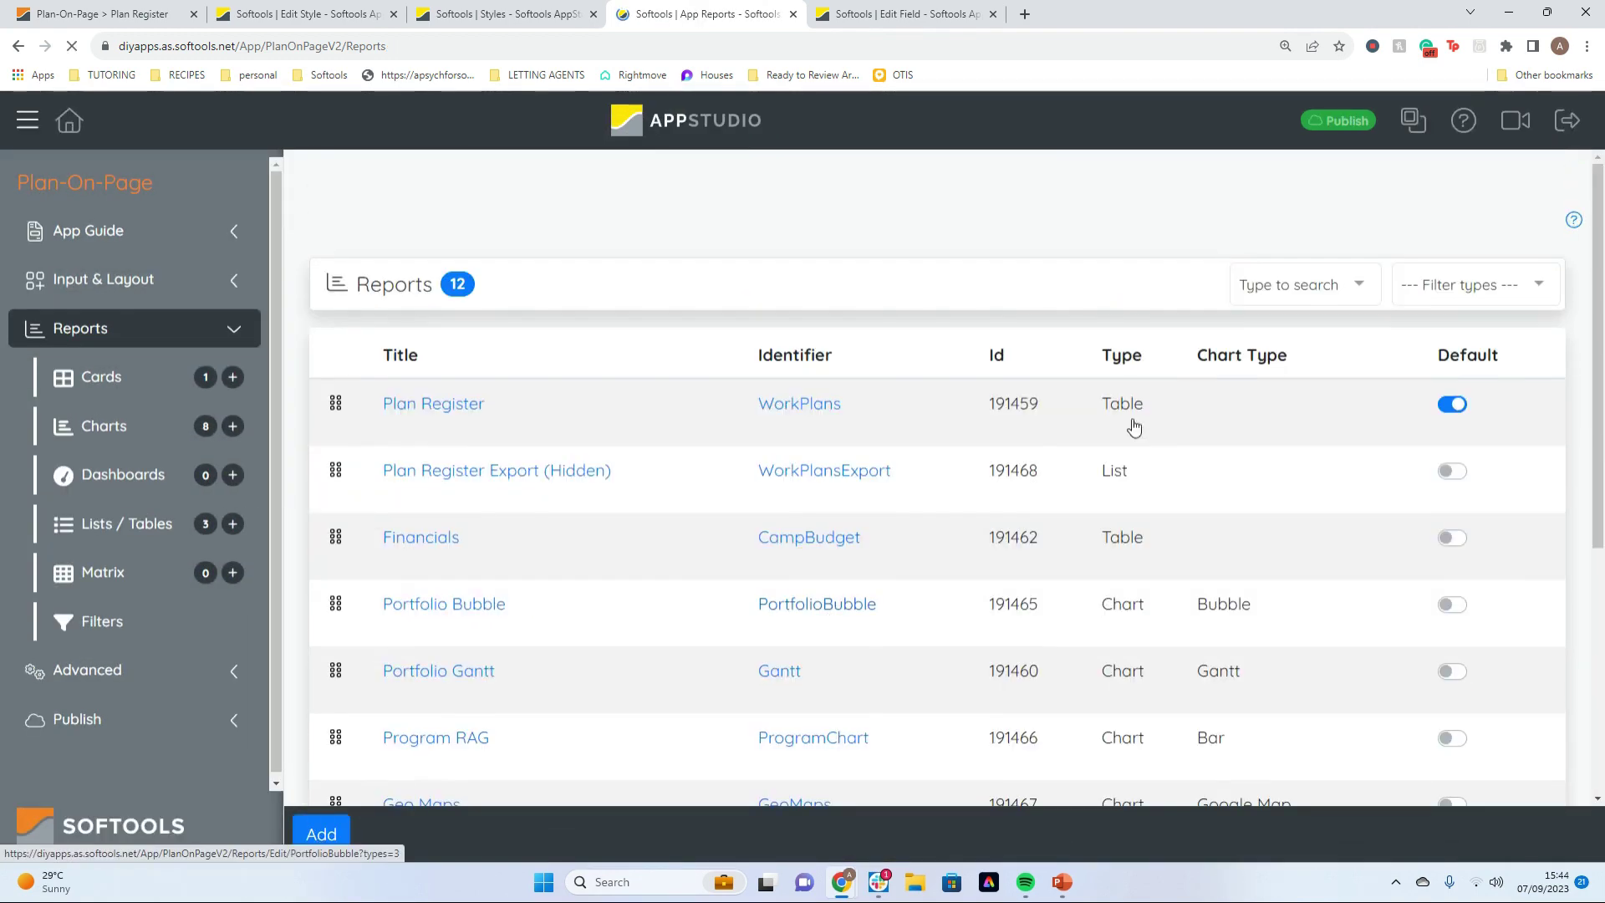
text(addi)
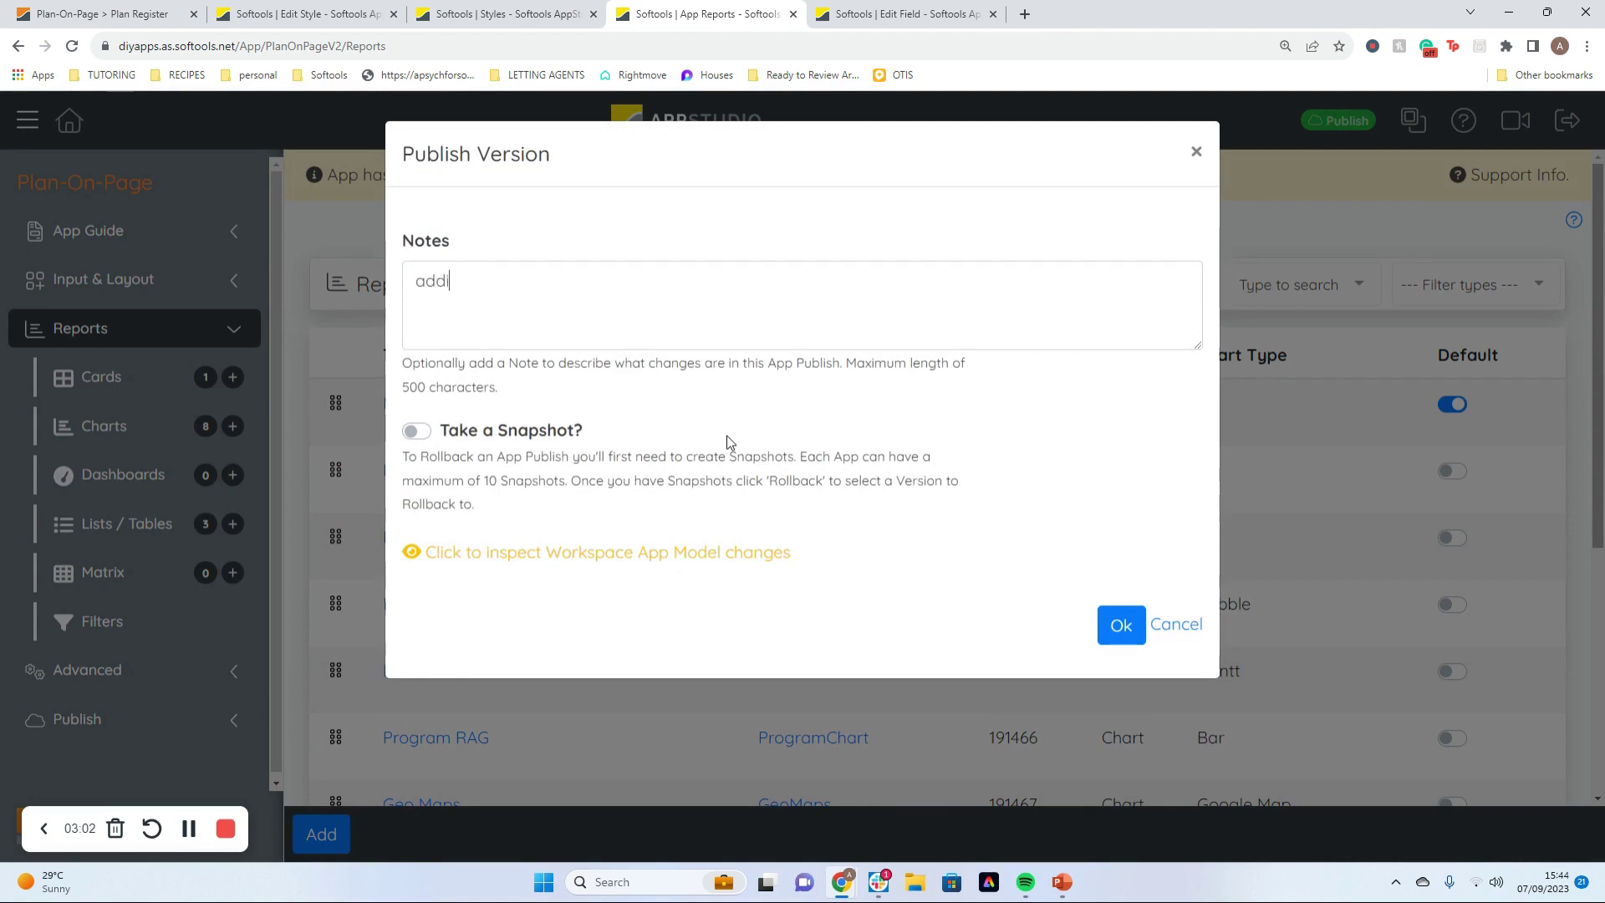
text(ng border colour)
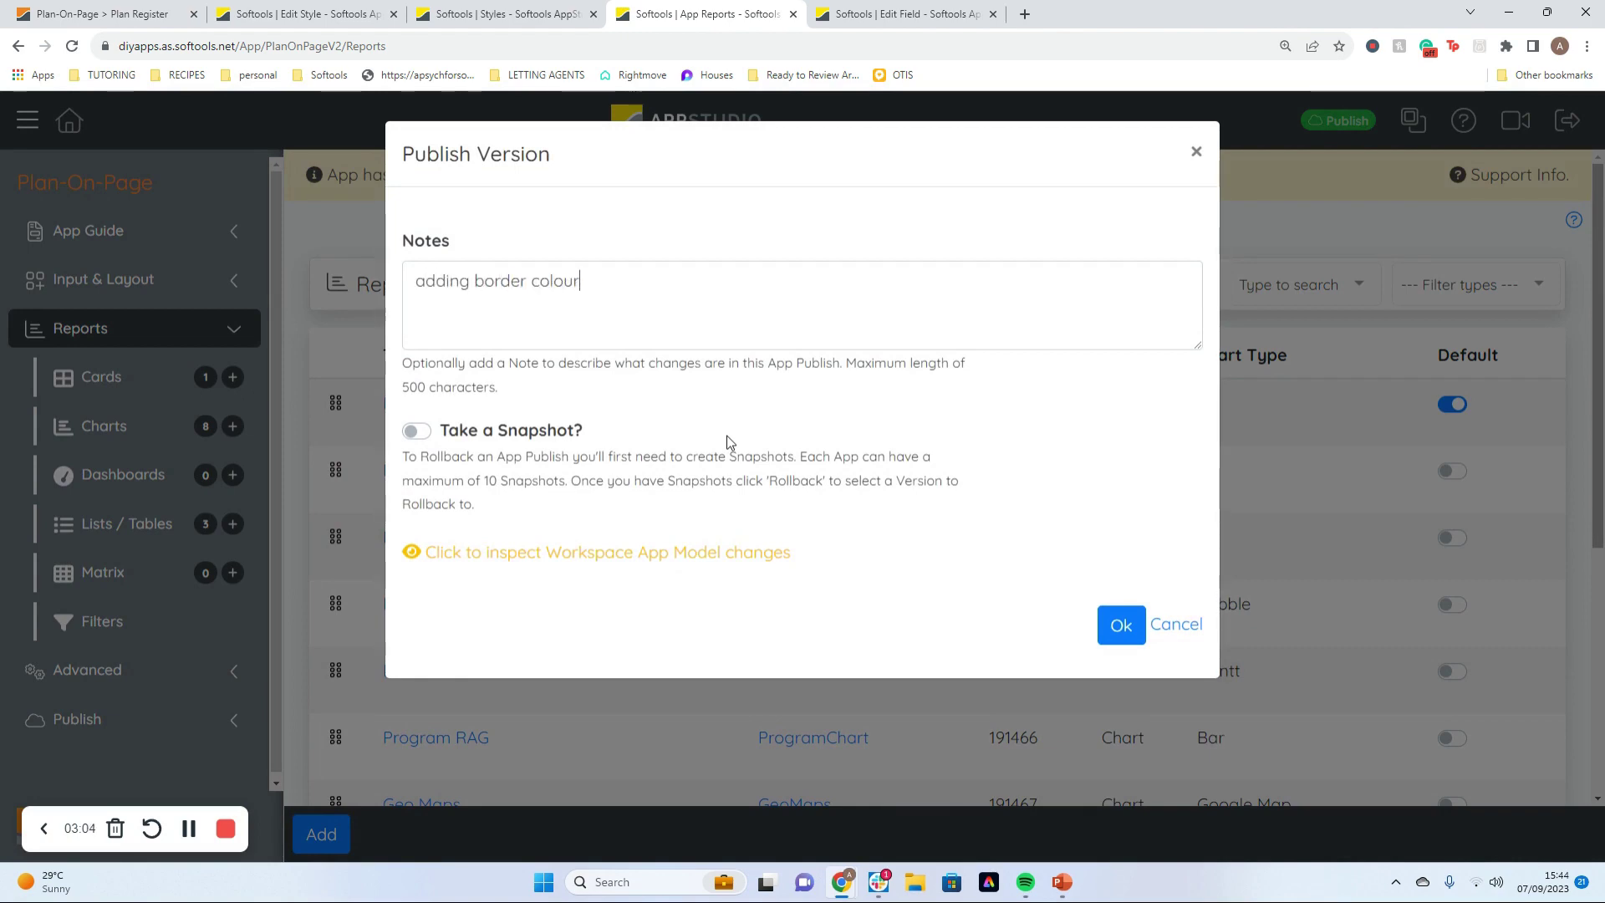
click(1121, 626)
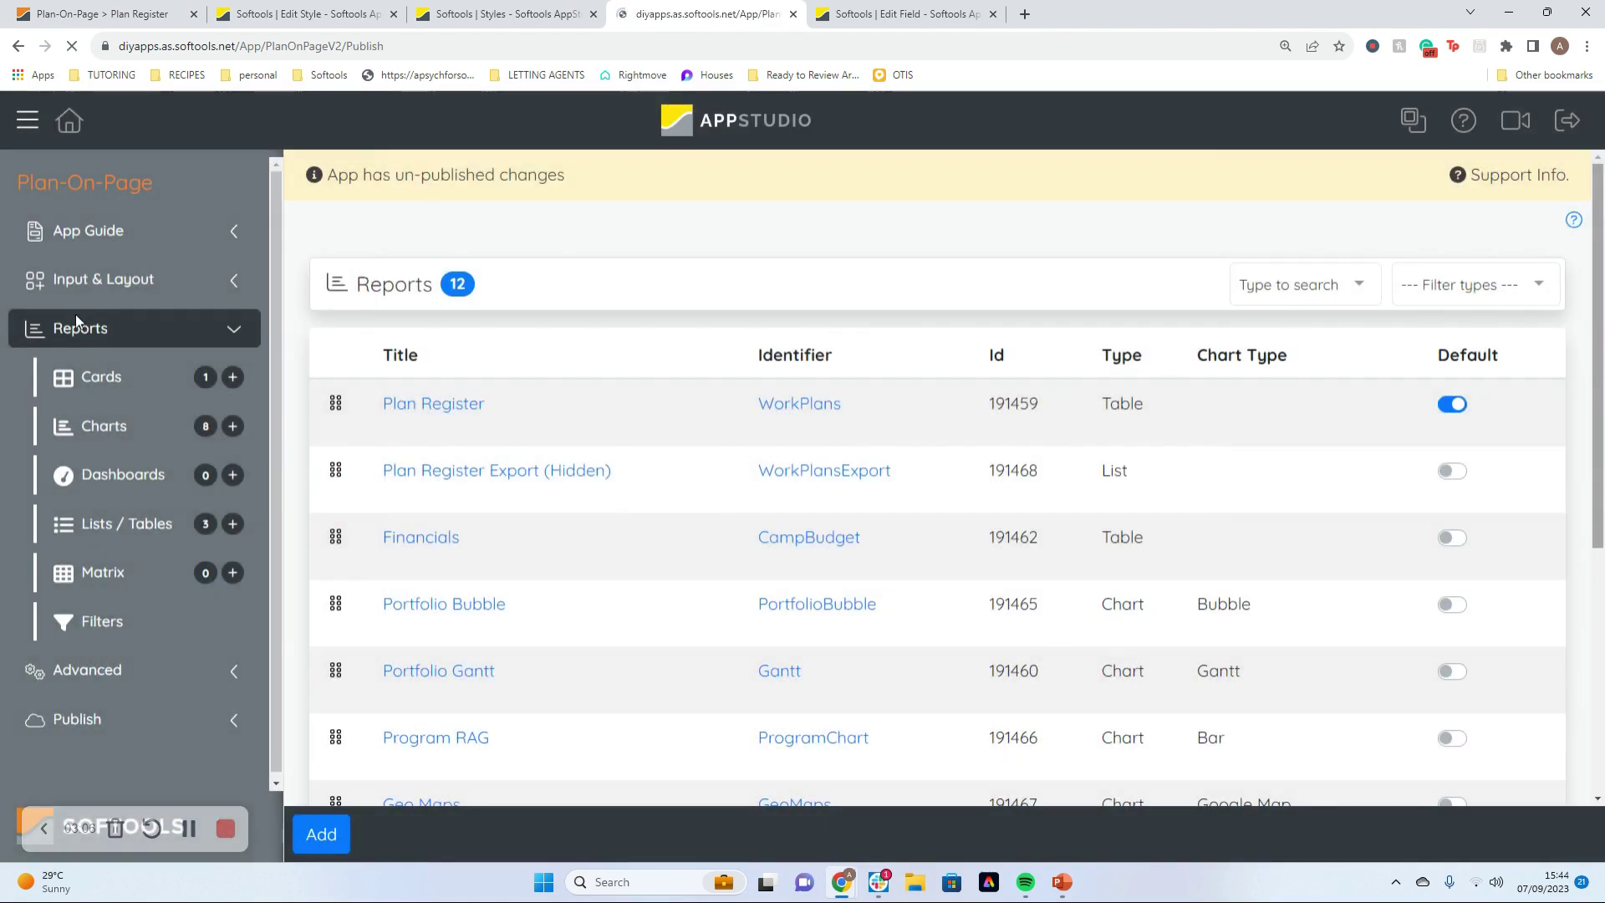
- Return to the Plan Register in the Plan-On-Page app and examine the coloured borders beside the project titles
click(96, 12)
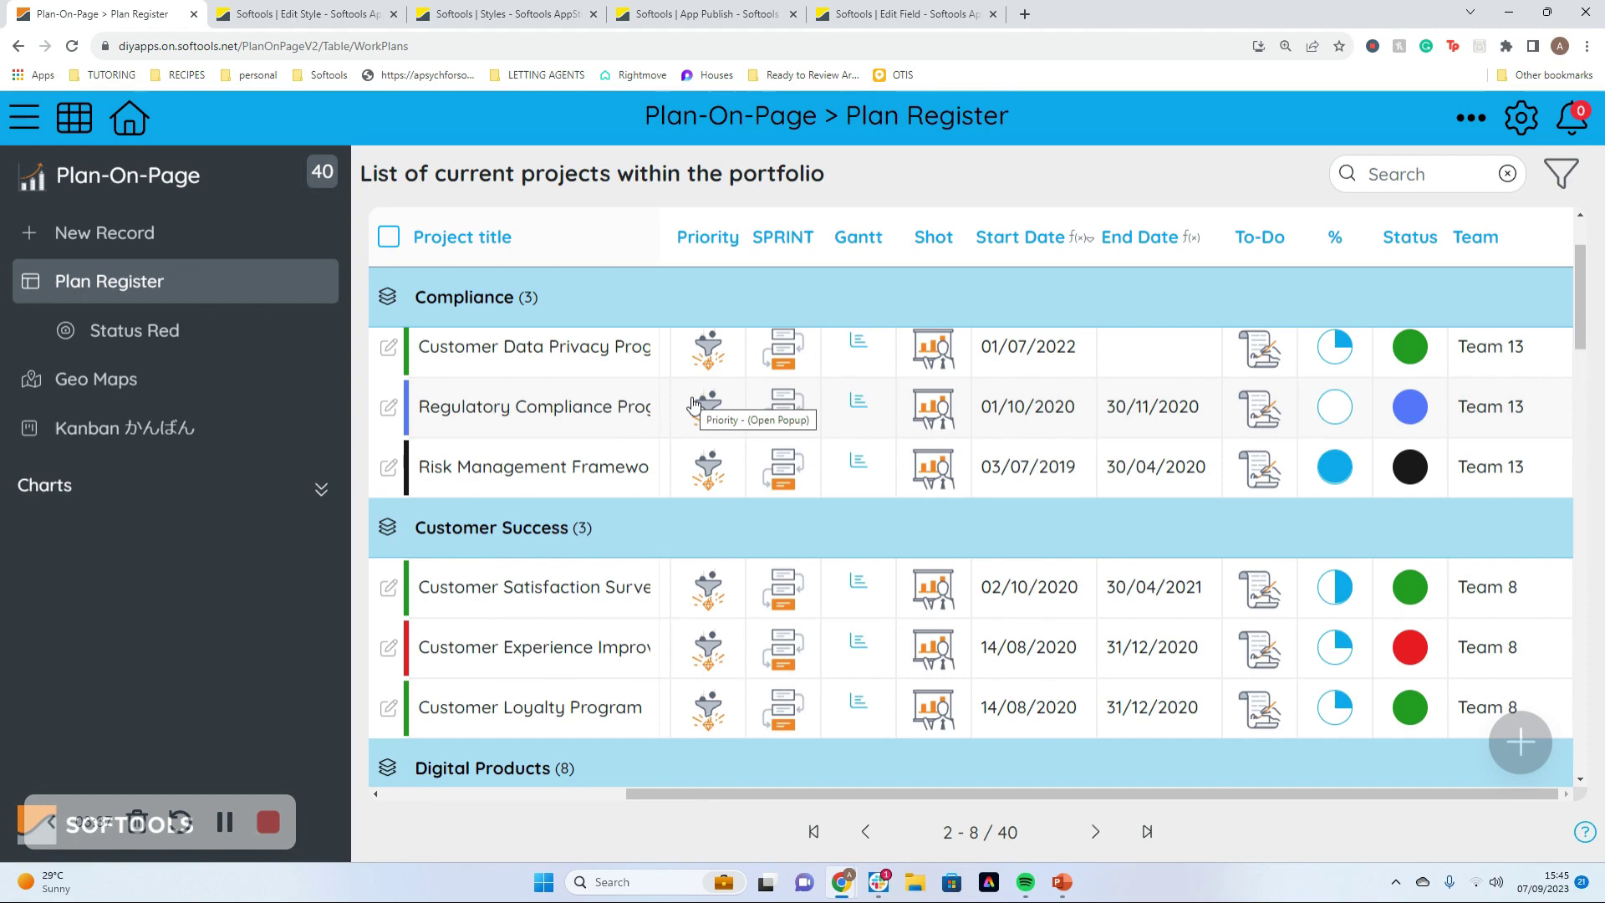
drag(1028, 793, 735, 744)
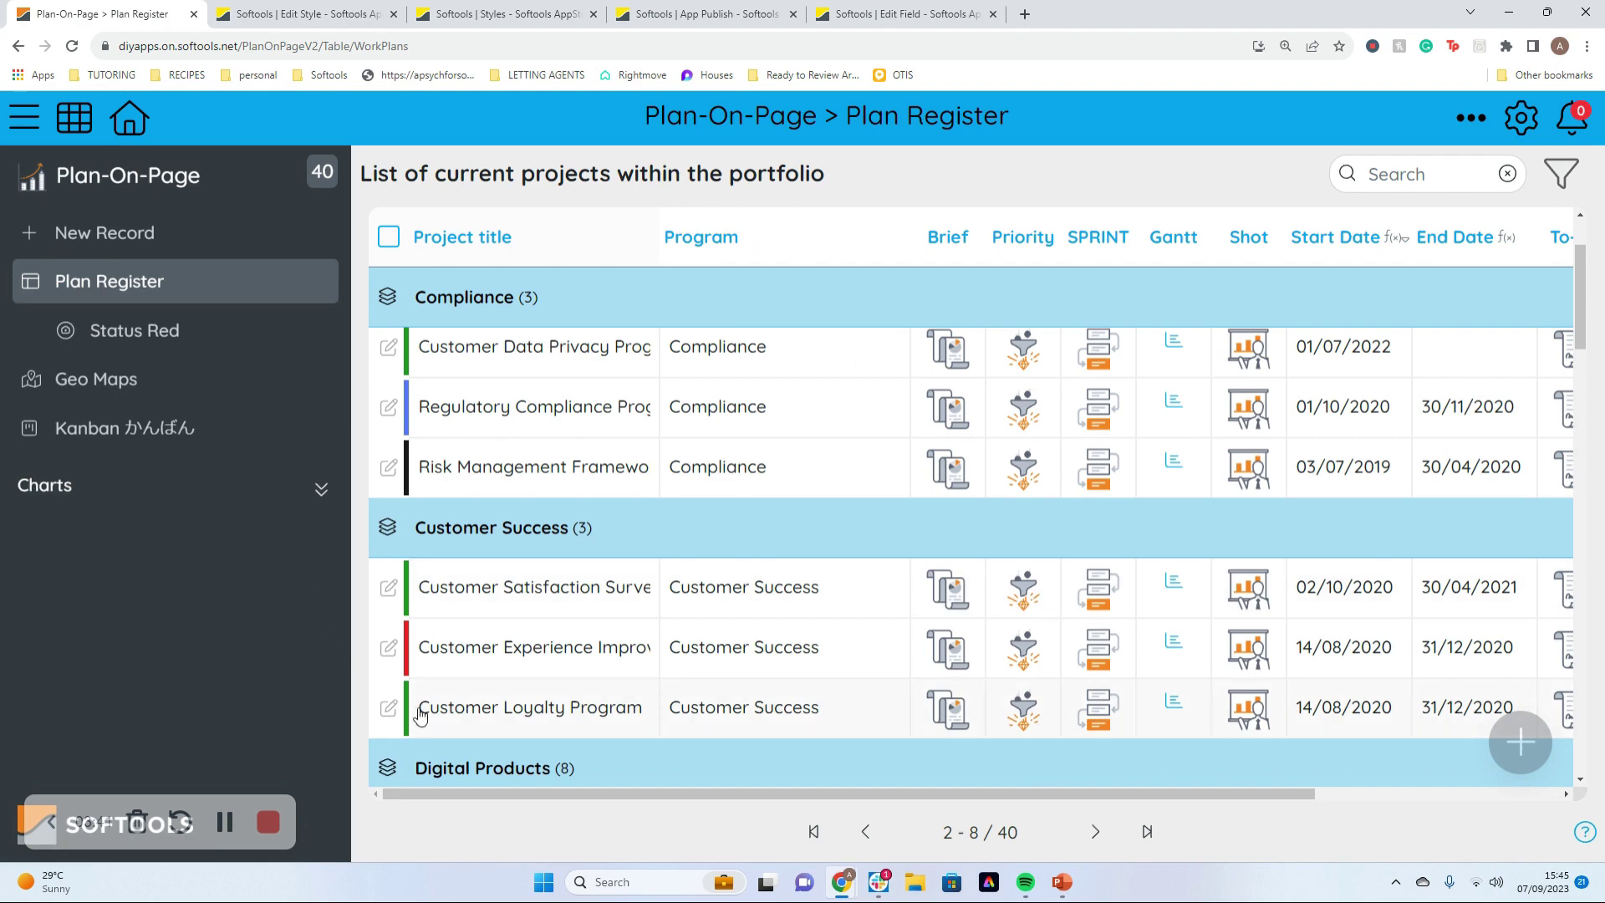